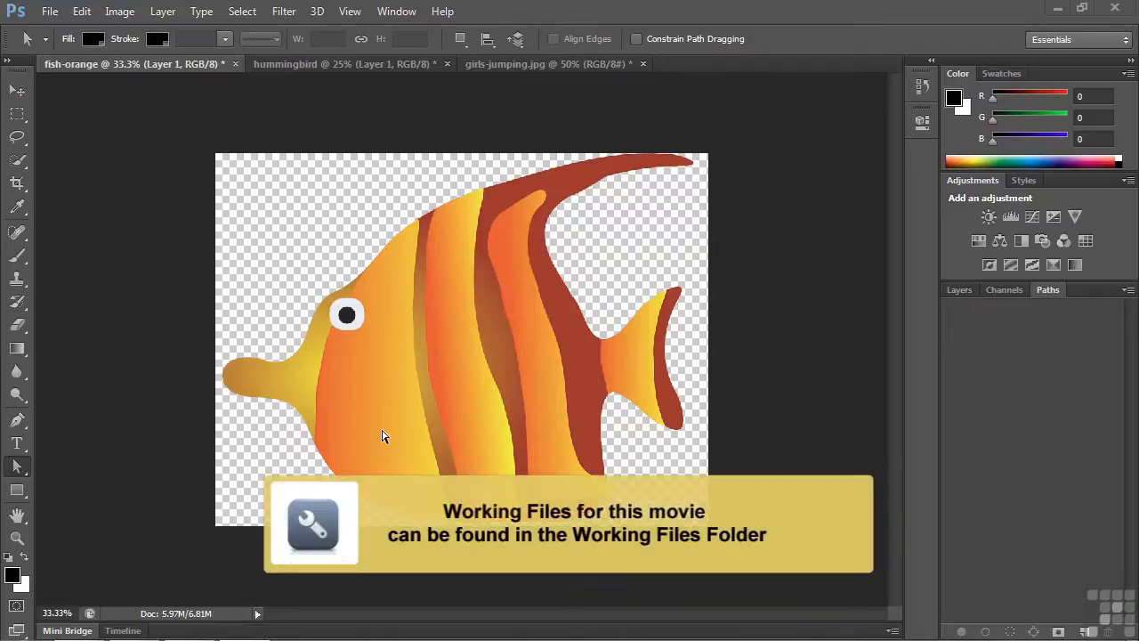
left_click(50, 10)
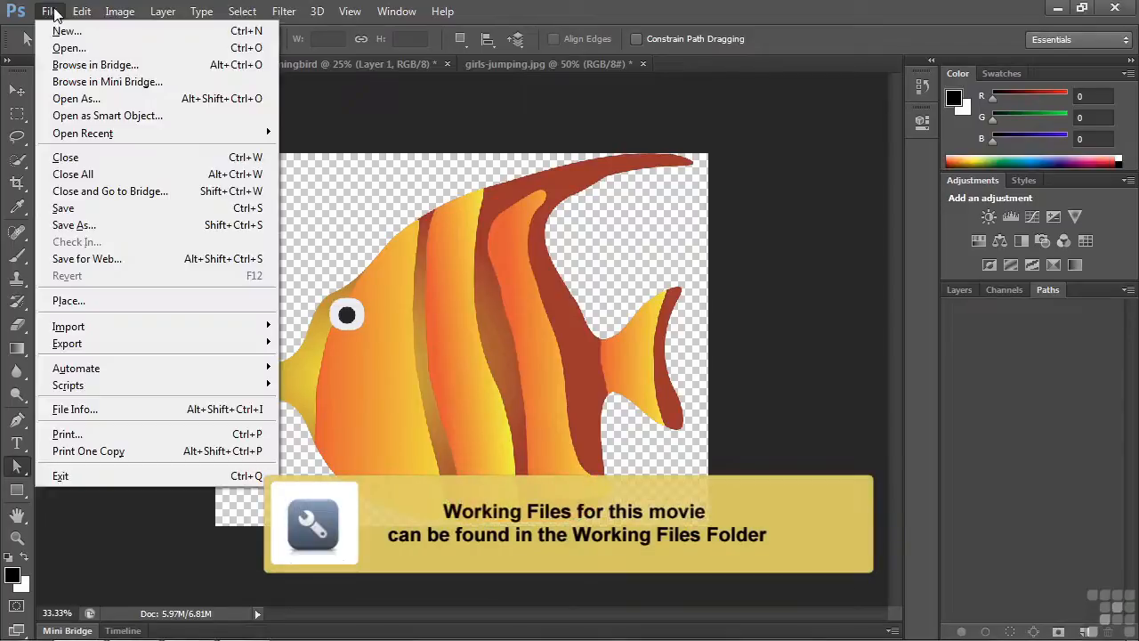
left_click(67, 47)
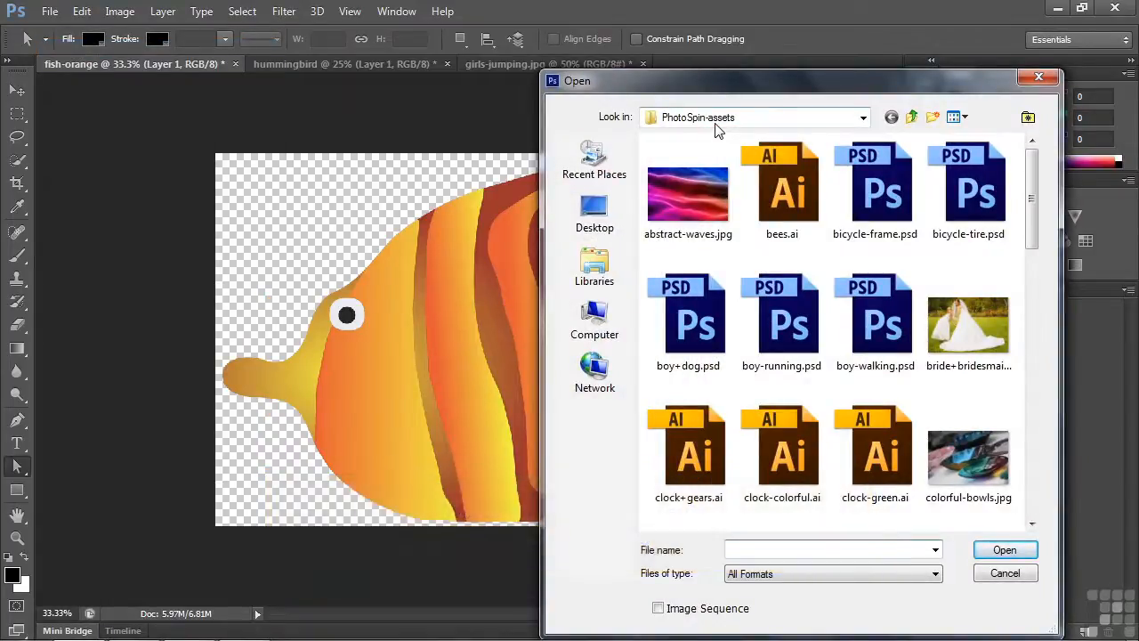
left_click(1021, 575)
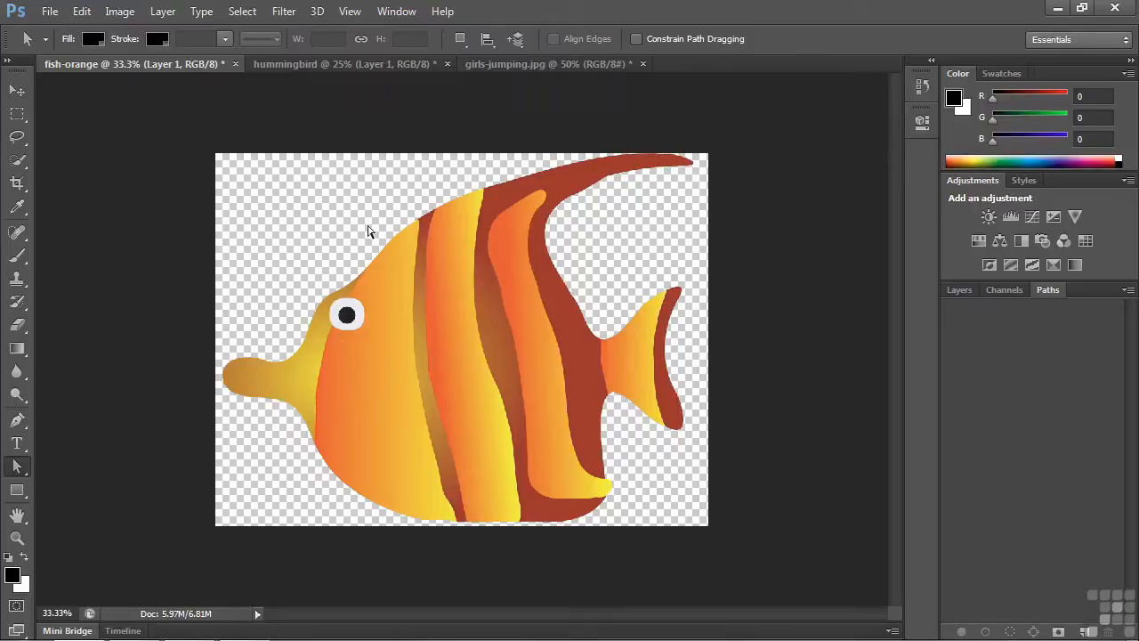
Step: Load the fish layer's outline as a selection and convert it into a work path
left_click(961, 289)
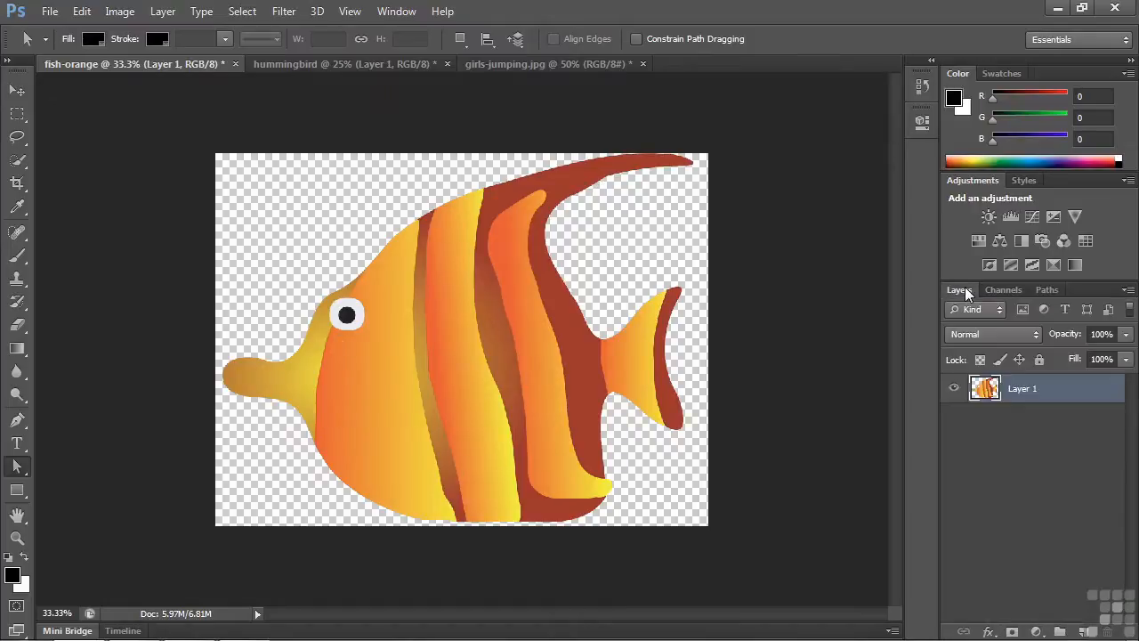
left_click(984, 389, "ctrl")
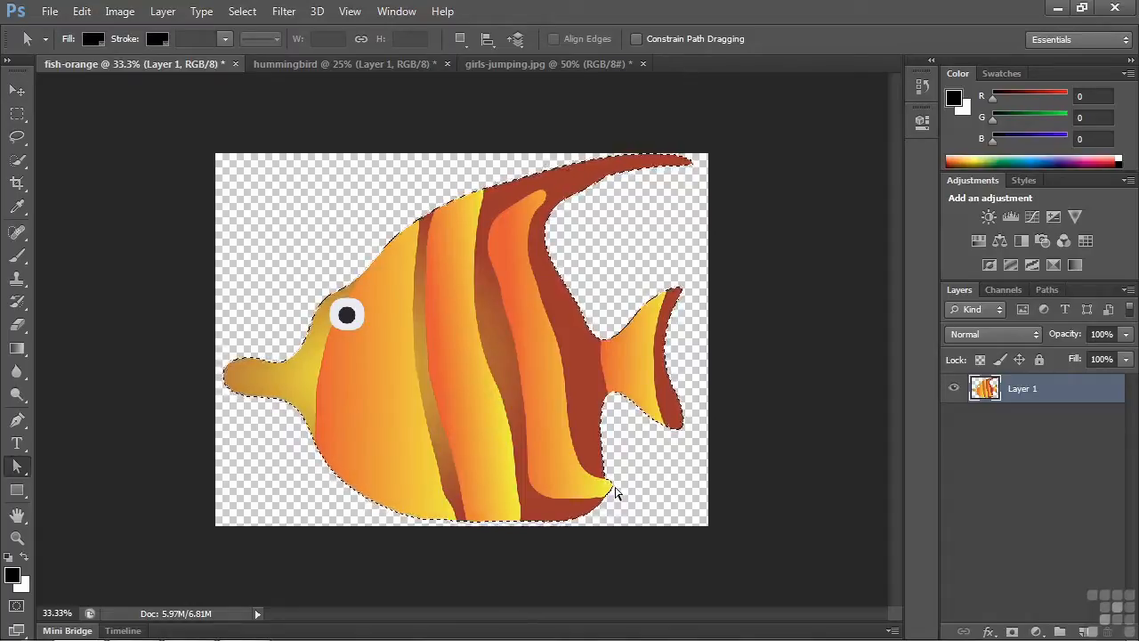
left_click(1044, 290)
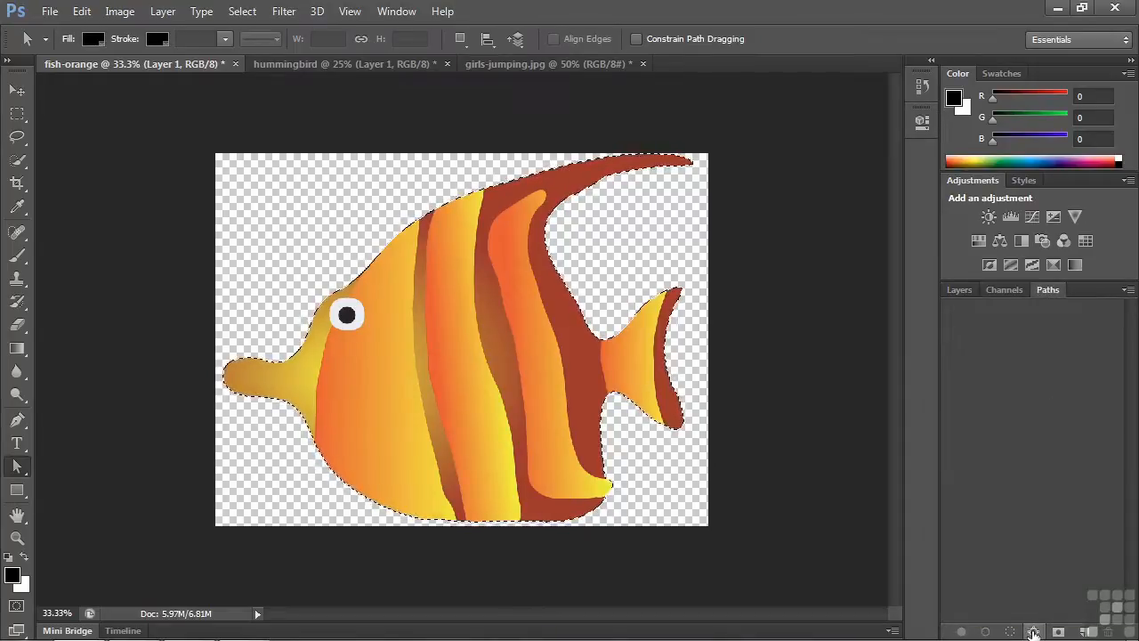
left_click(1033, 632)
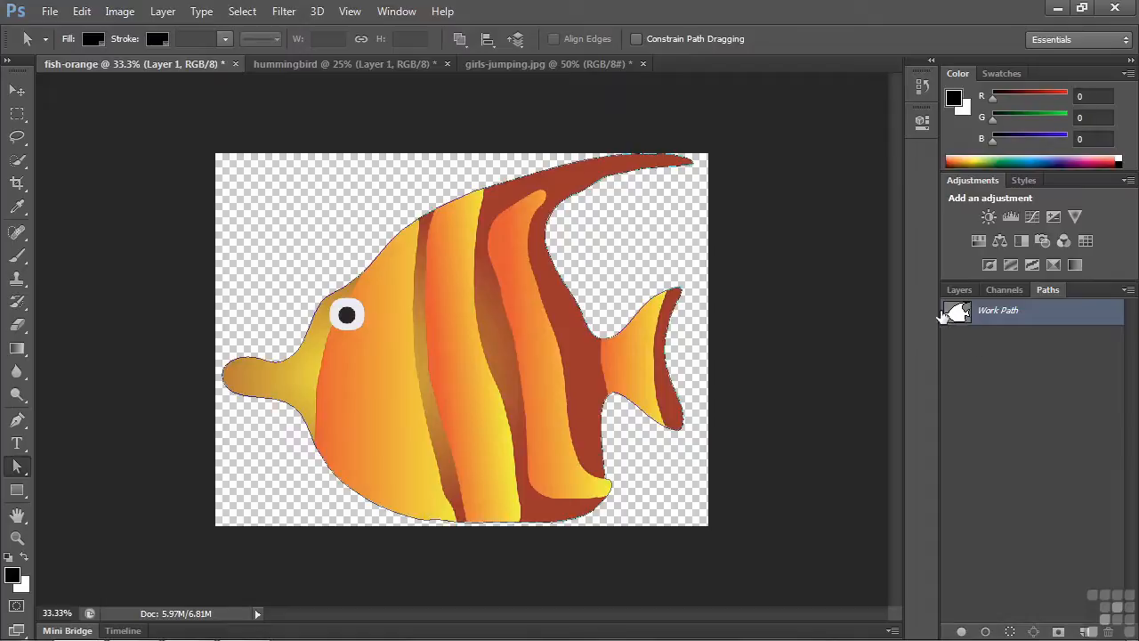
Step: Copy the fish work path, select all its anchor points, and shift the forehead point slightly outward with the Direct Selection tool
key("ctrl+c")
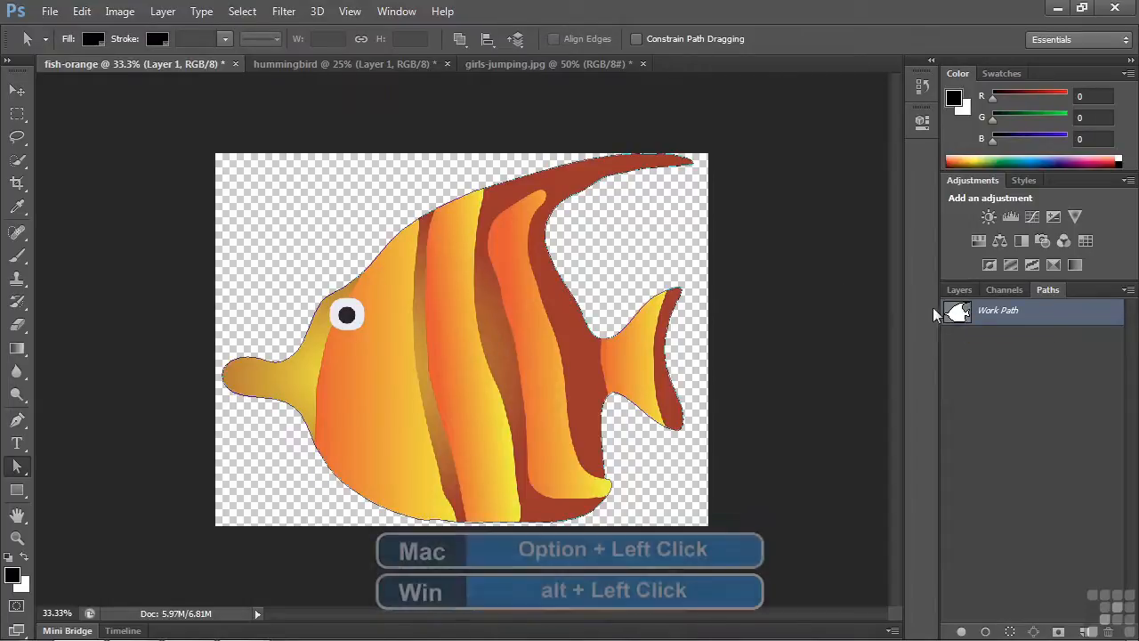
left_click(957, 312, "alt")
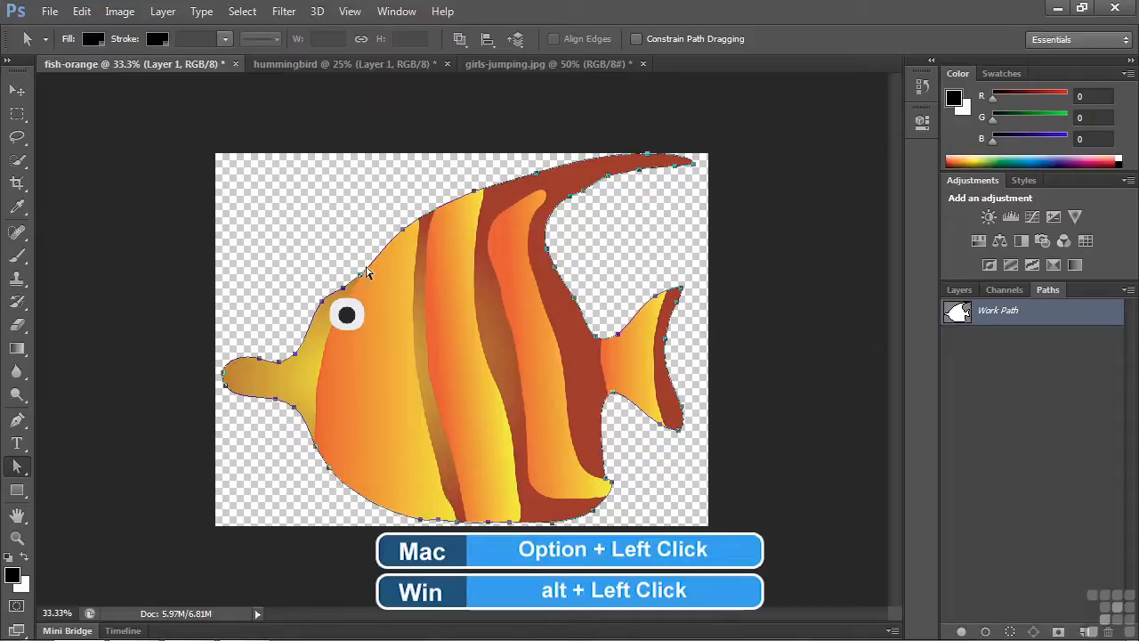
left_click(17, 465)
left_click(57, 481)
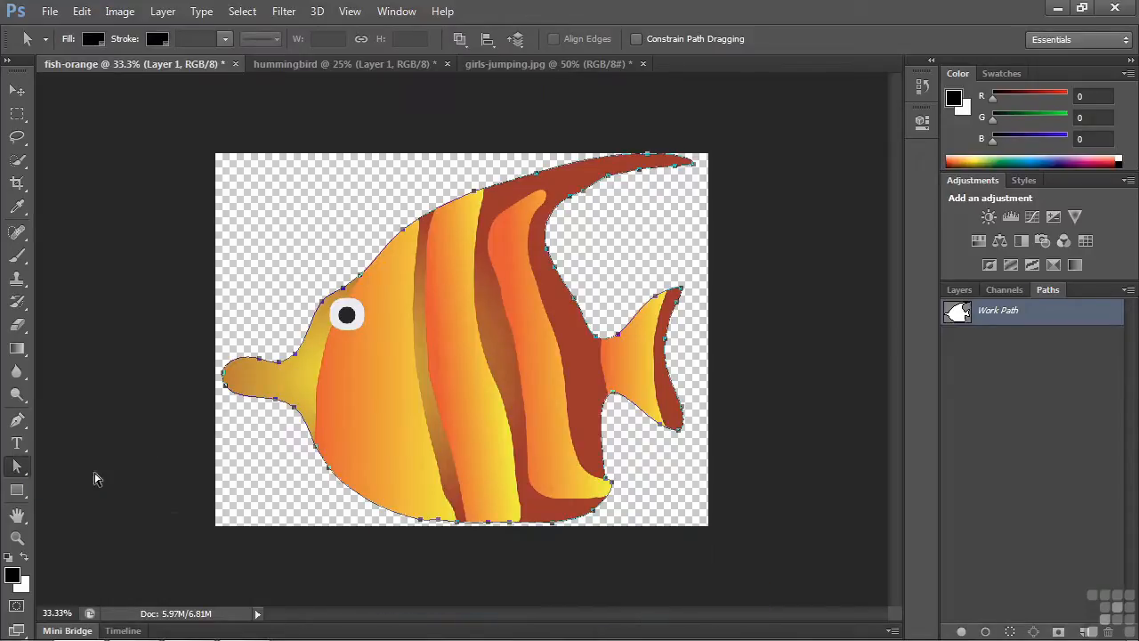
left_click(322, 307)
mouse_move(322, 307)
left_mouse_down()
mouse_move(318, 289)
mouse_move(315, 303)
left_mouse_up()
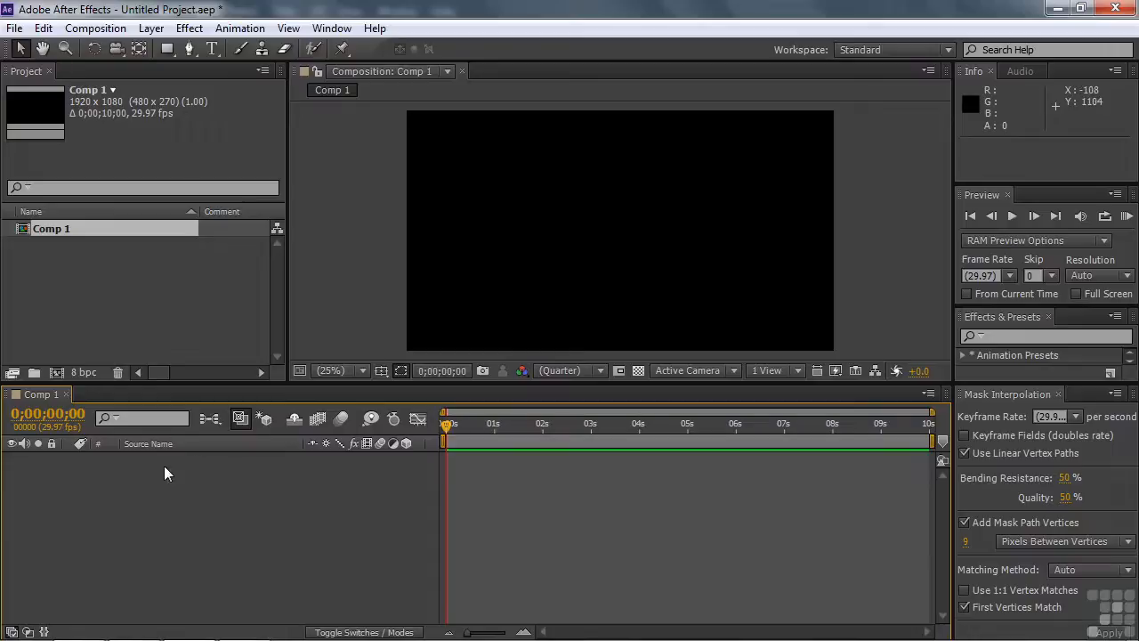
Step: Switch to After Effects and add an empty shape layer to Comp 1, with its properties expanded
right_click(140, 479)
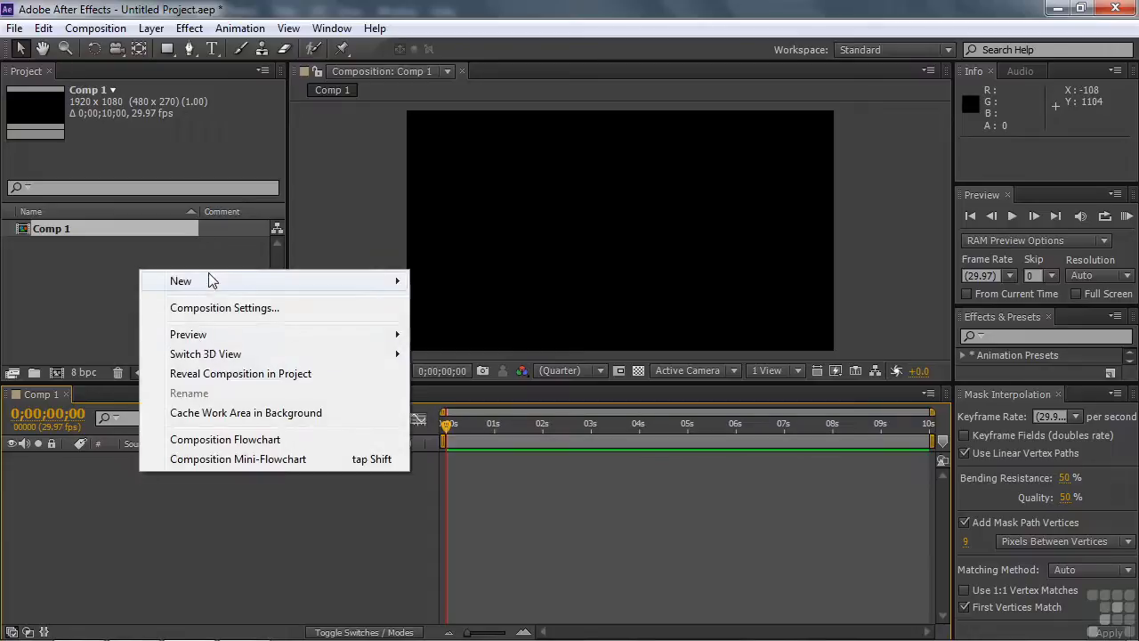
mouse_move(210, 286)
left_click(473, 408)
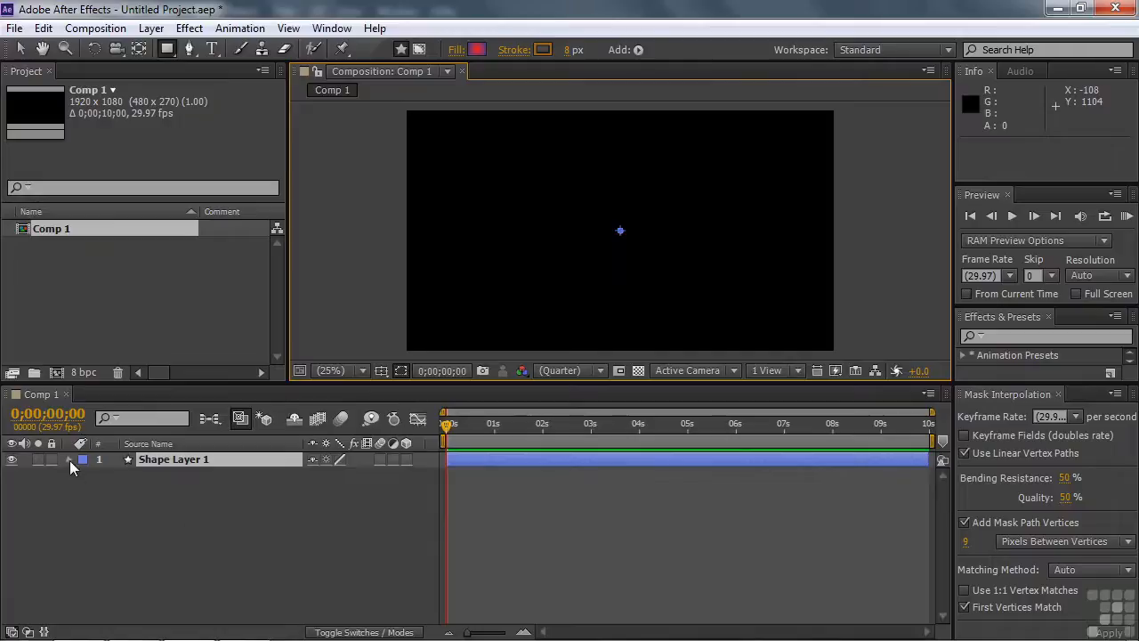
left_click(69, 460)
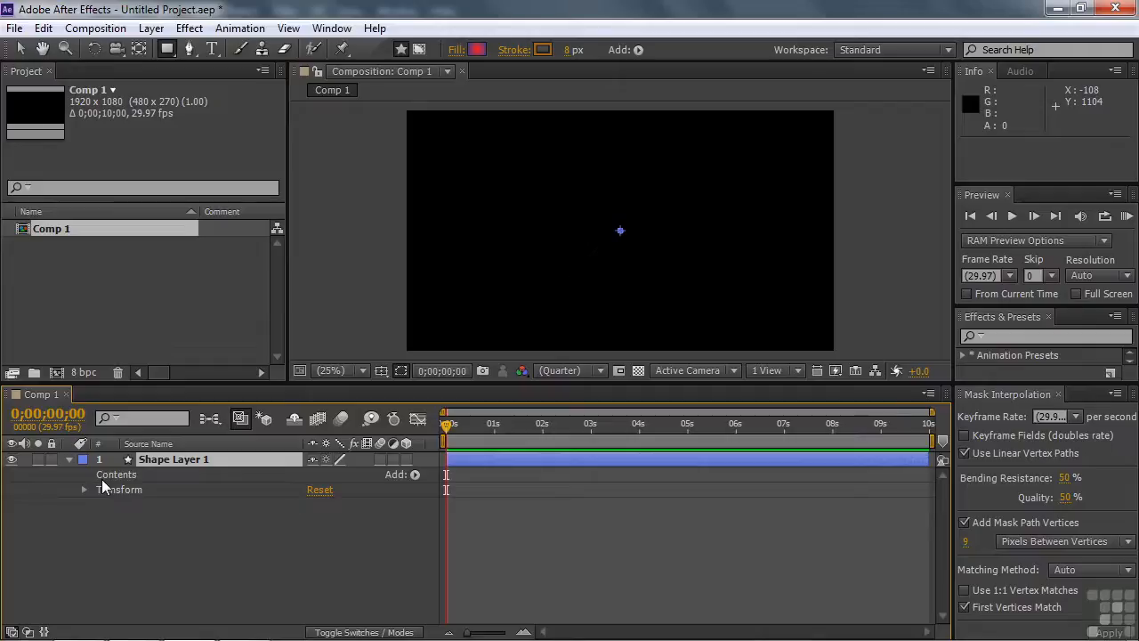
Step: Place a single Pen tool point on the shape layer and paste the copied fish path into its Path property
left_click(189, 49)
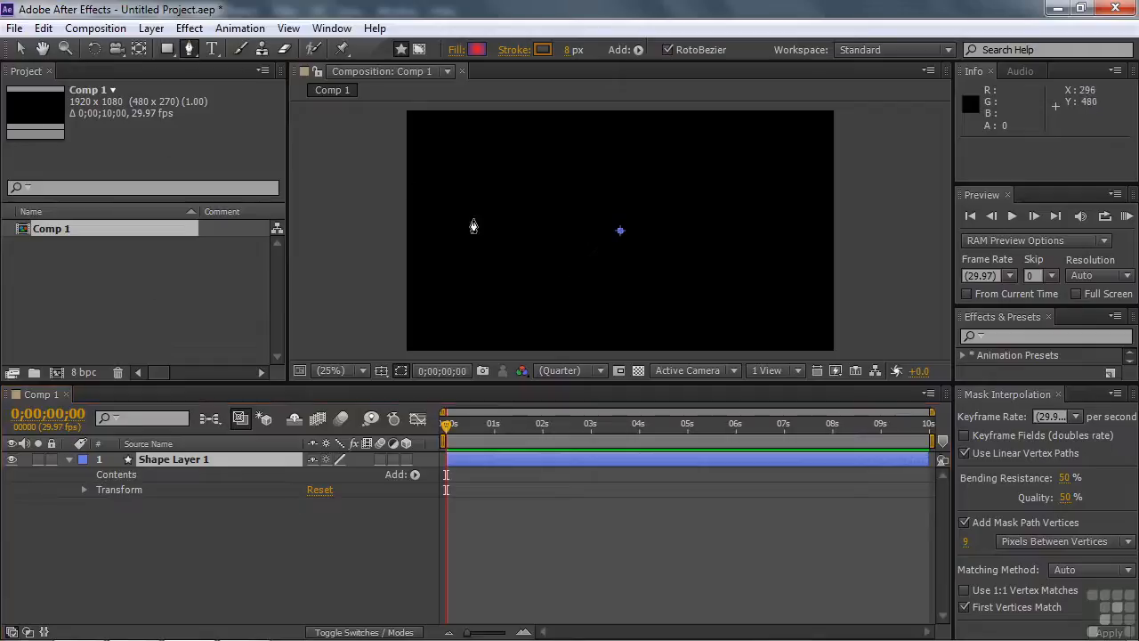
left_click(474, 220)
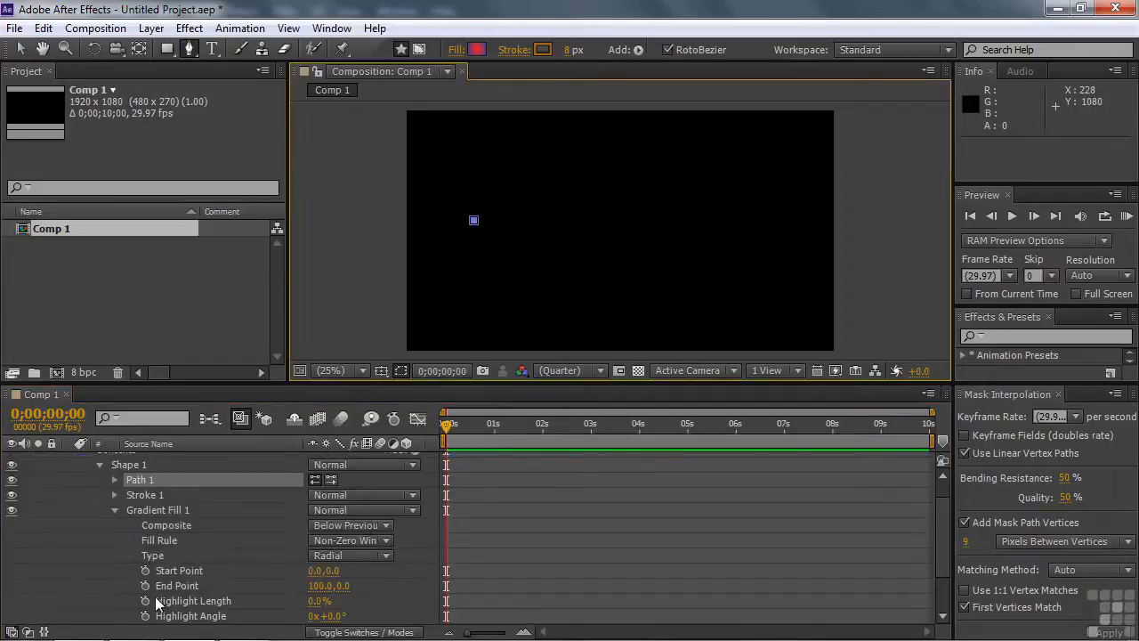
left_click(114, 509)
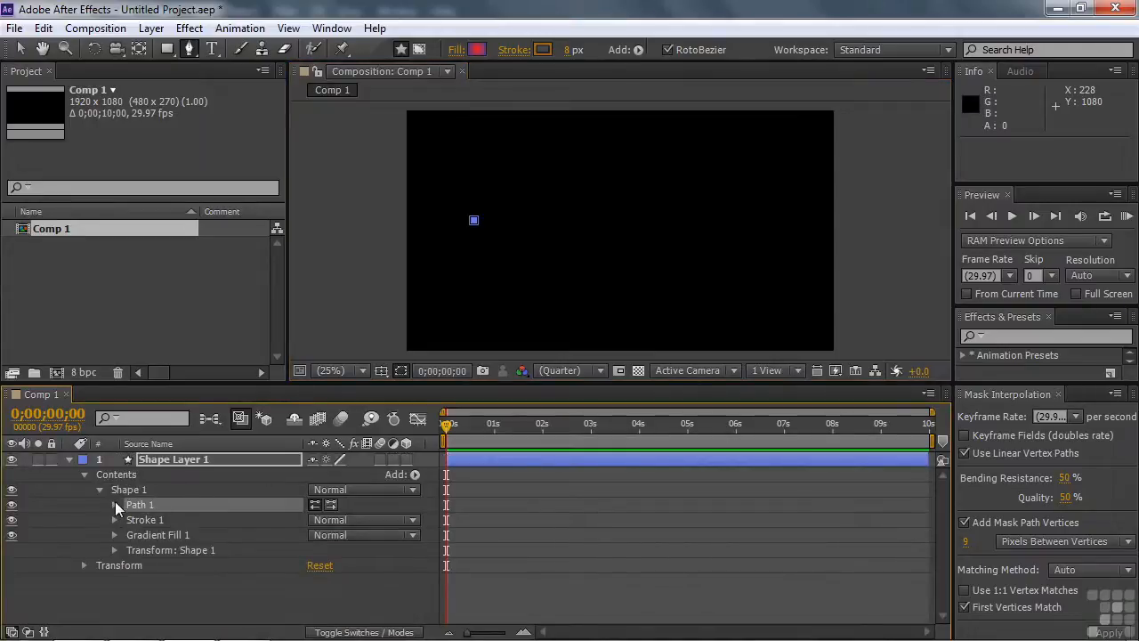
left_click(115, 502)
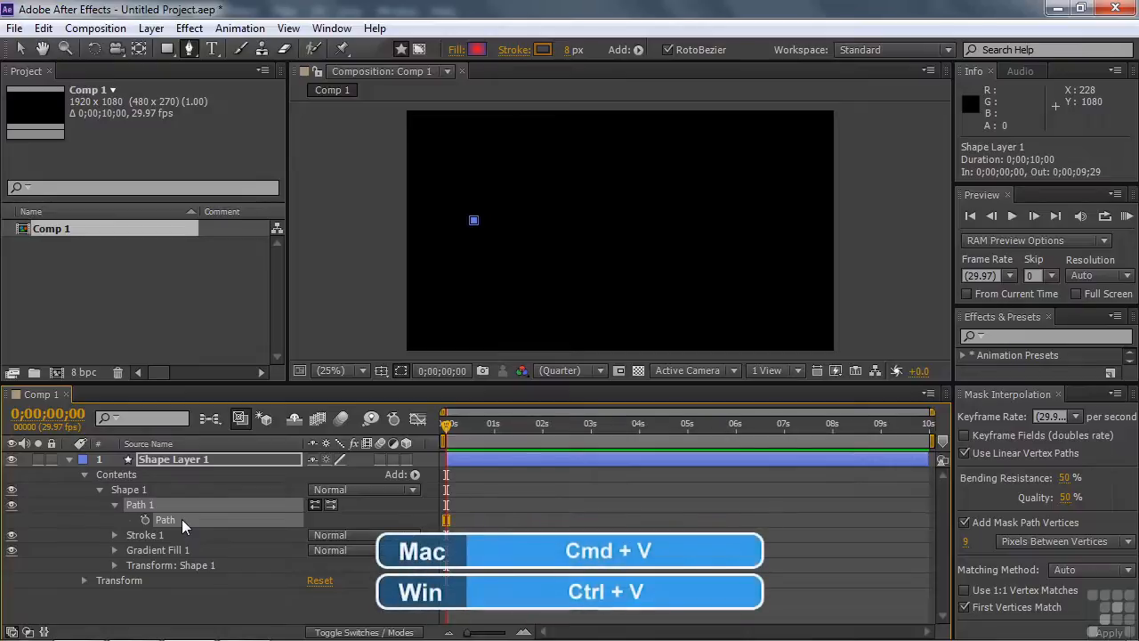
key("ctrl+v")
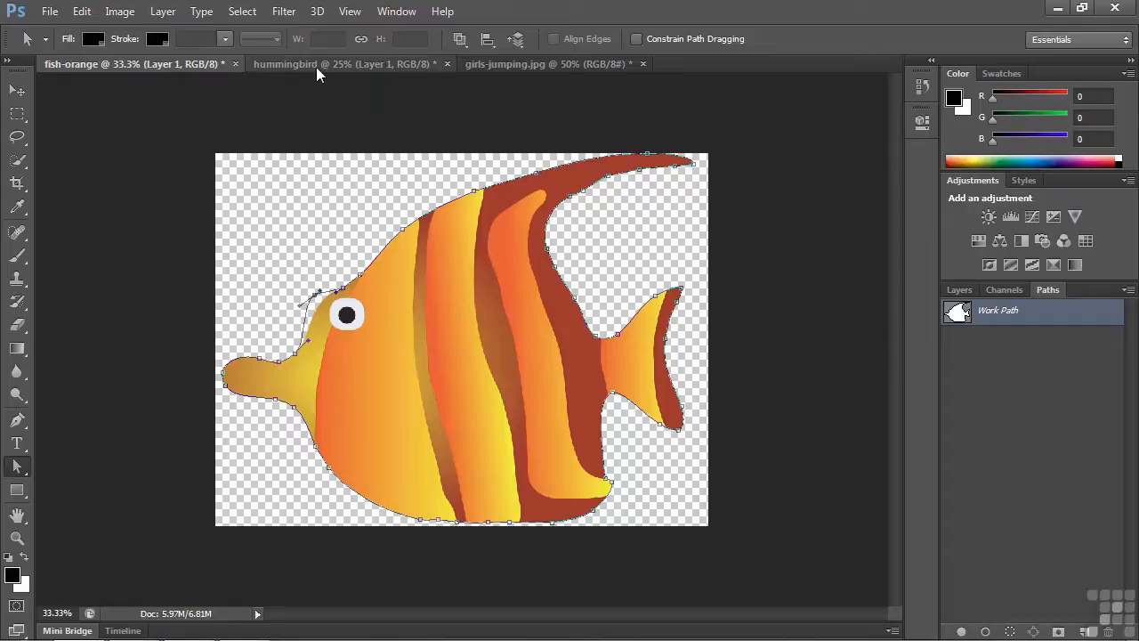
Step: Switch to the hummingbird document in Photoshop, load the layer's outline as a selection, and convert it into a work path
left_click(318, 66)
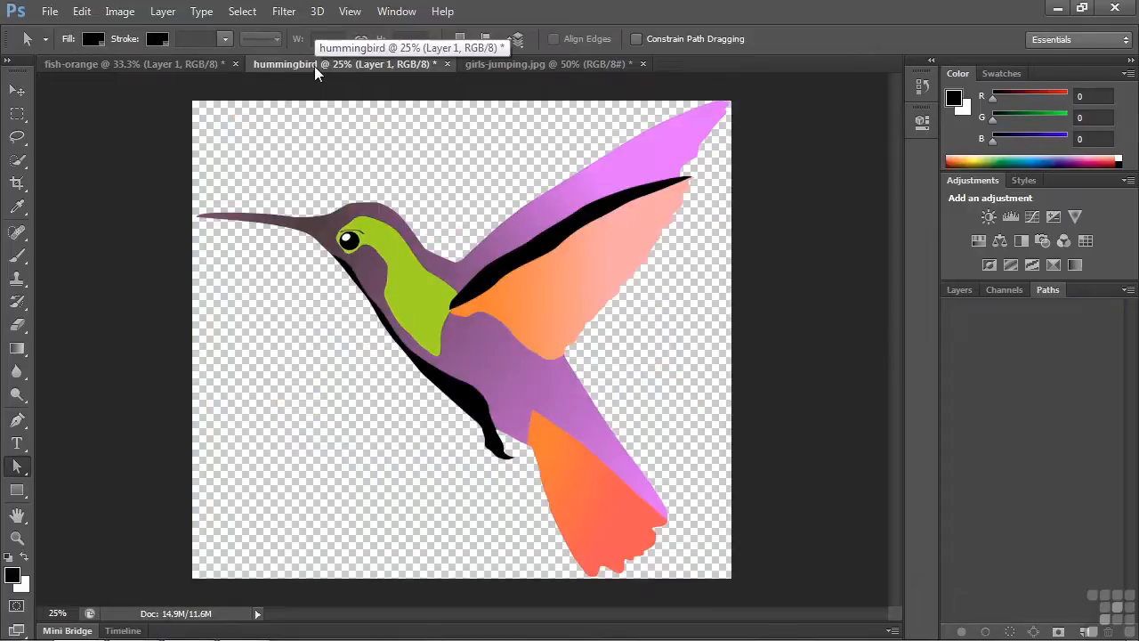
left_click(958, 292)
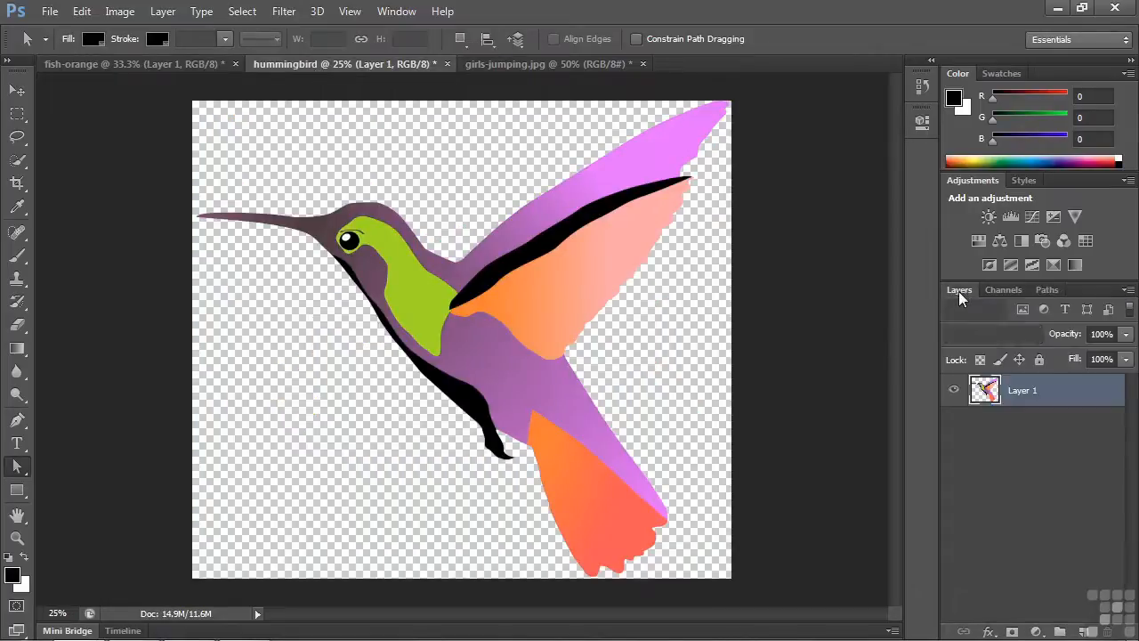
left_click(988, 392, "ctrl")
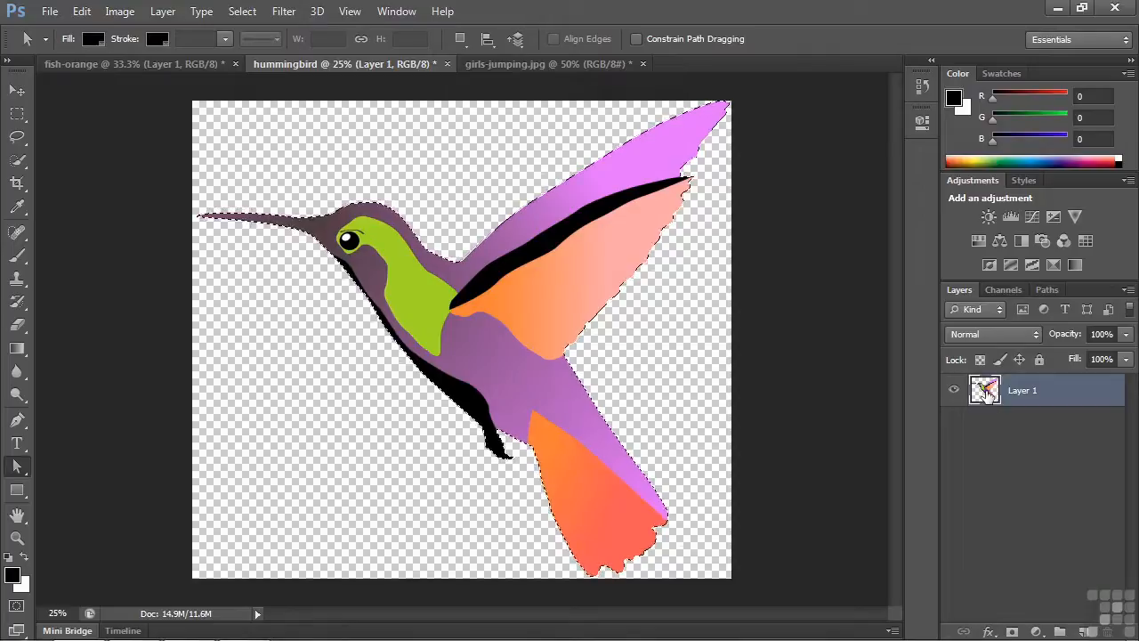
left_click(1046, 290)
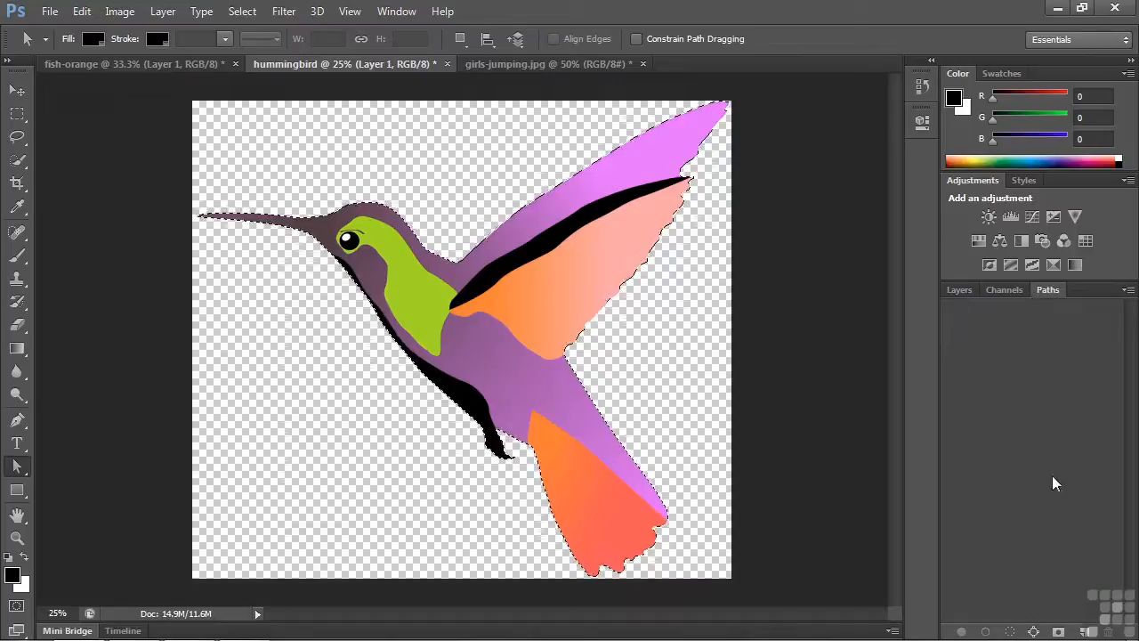
left_click(1033, 632)
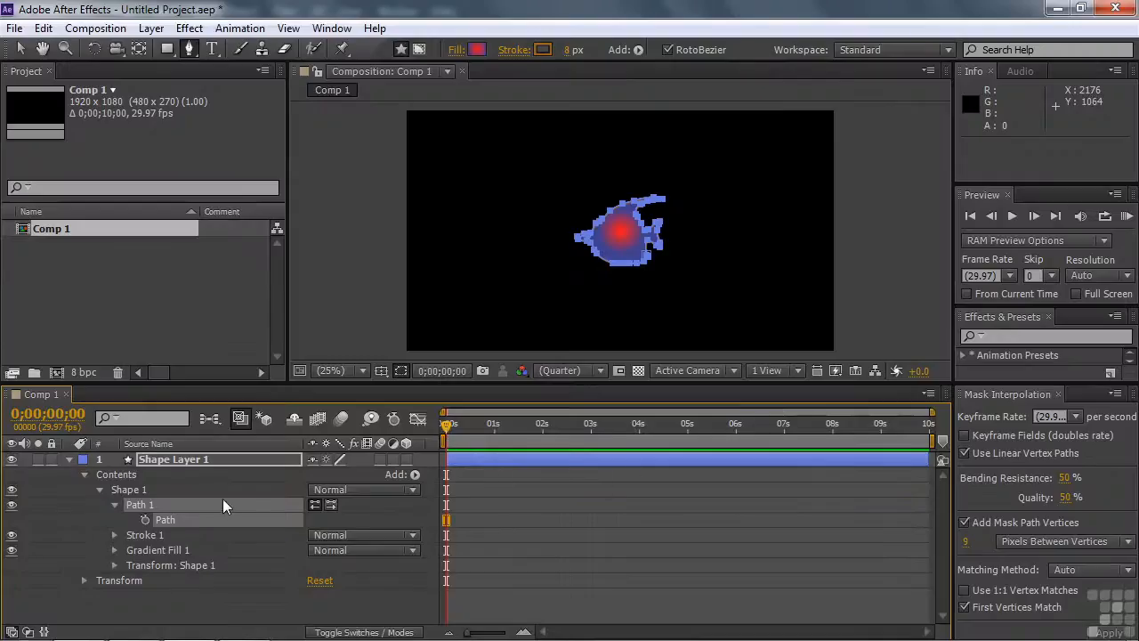
Step: Switch to After Effects, keyframe the fish path at 0;00;00;00, paste the hummingbird path at 0;00;03;14, and scrub back to the start
left_click(144, 520)
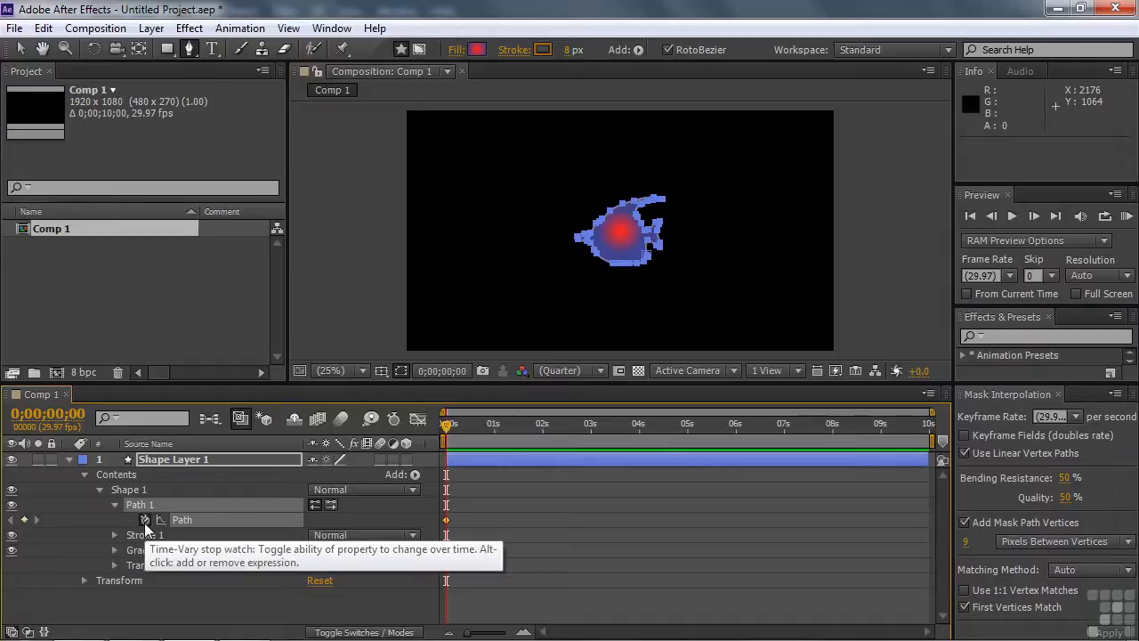
left_click_drag(446, 426, 659, 423)
left_click_drag(567, 426, 610, 427)
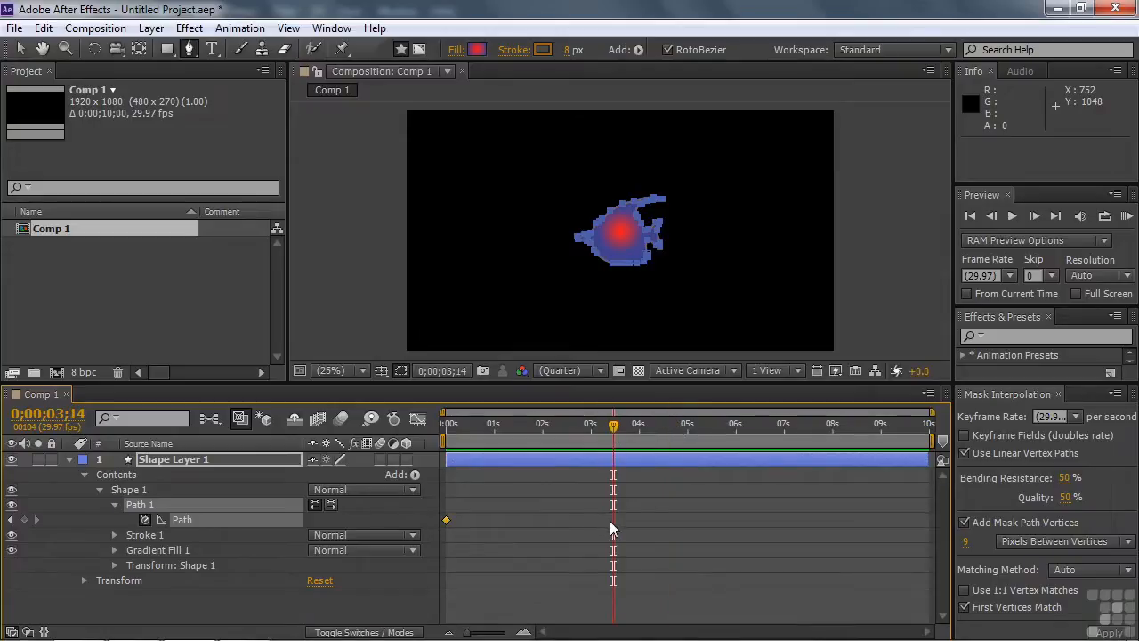
key("ctrl+v")
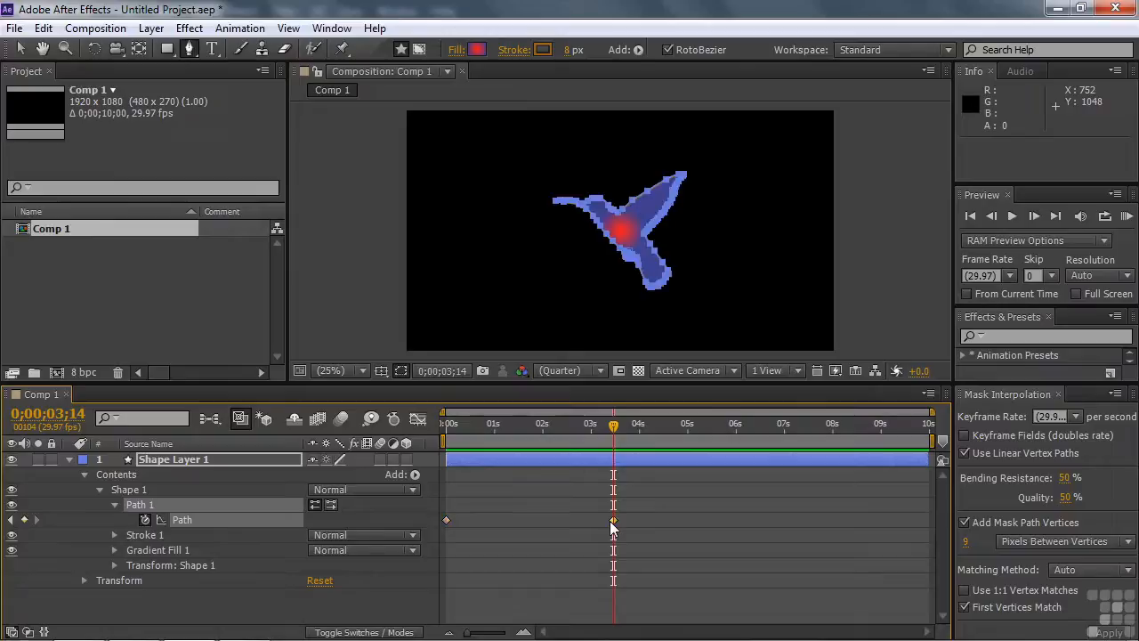
left_click_drag(612, 425, 431, 446)
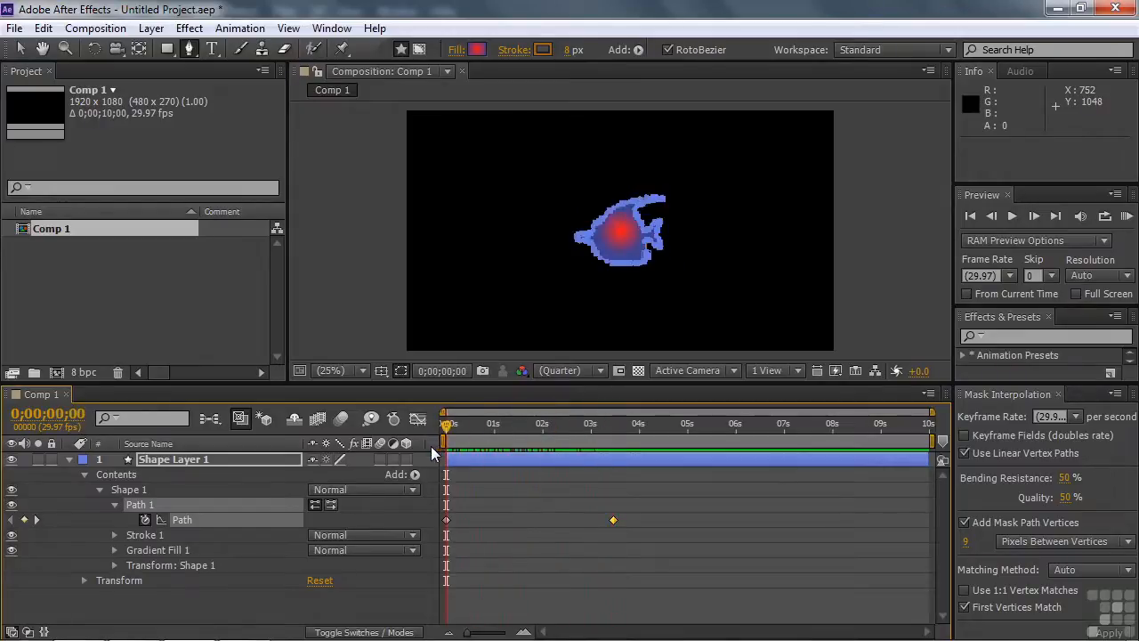
Step: Scale Shape 1 to 228% in its own transform properties and scrub through the fish-to-hummingbird morph
left_click(114, 565)
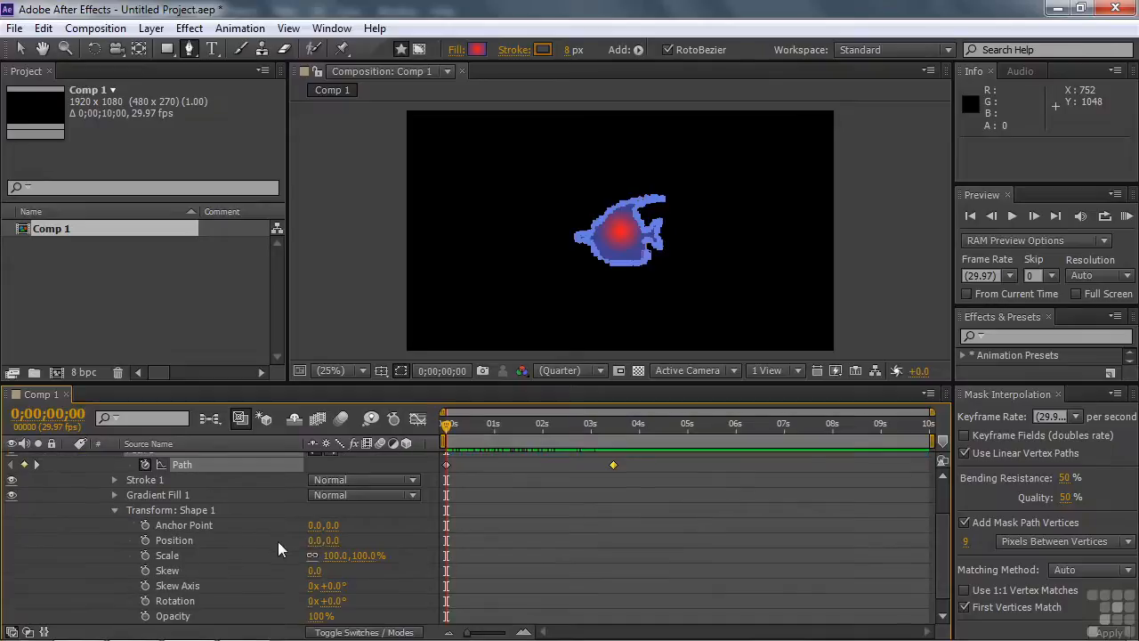
left_click_drag(331, 556, 447, 554)
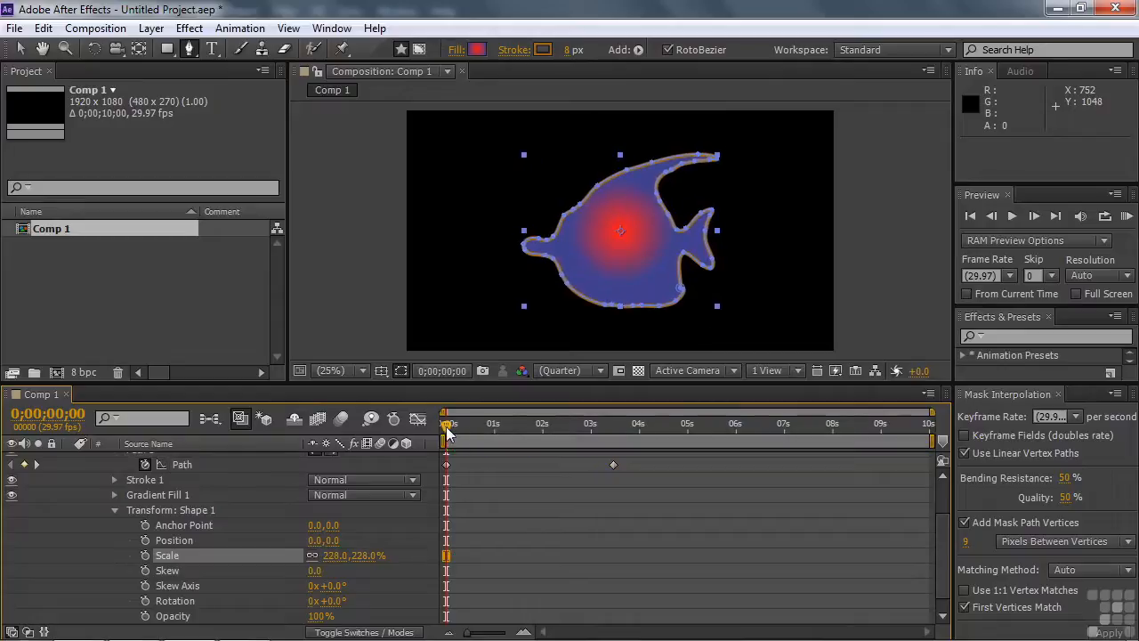
left_click_drag(448, 430, 433, 448)
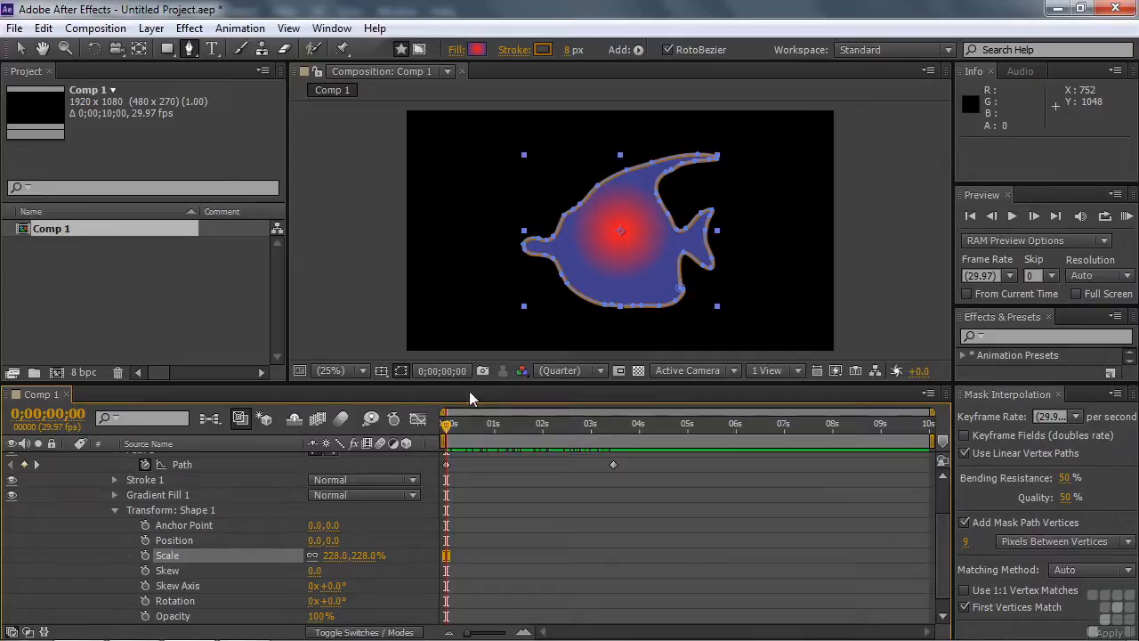
mouse_move(445, 430)
left_mouse_down()
mouse_move(611, 446)
mouse_move(438, 431)
left_mouse_up()
mouse_move(444, 427)
left_mouse_down()
mouse_move(452, 438)
mouse_move(613, 433)
mouse_move(441, 429)
left_mouse_up()
Step: Examine the first vertex of the fish path at 0;00;00;00 and of the hummingbird path at 0;00;03;14
left_click(445, 465)
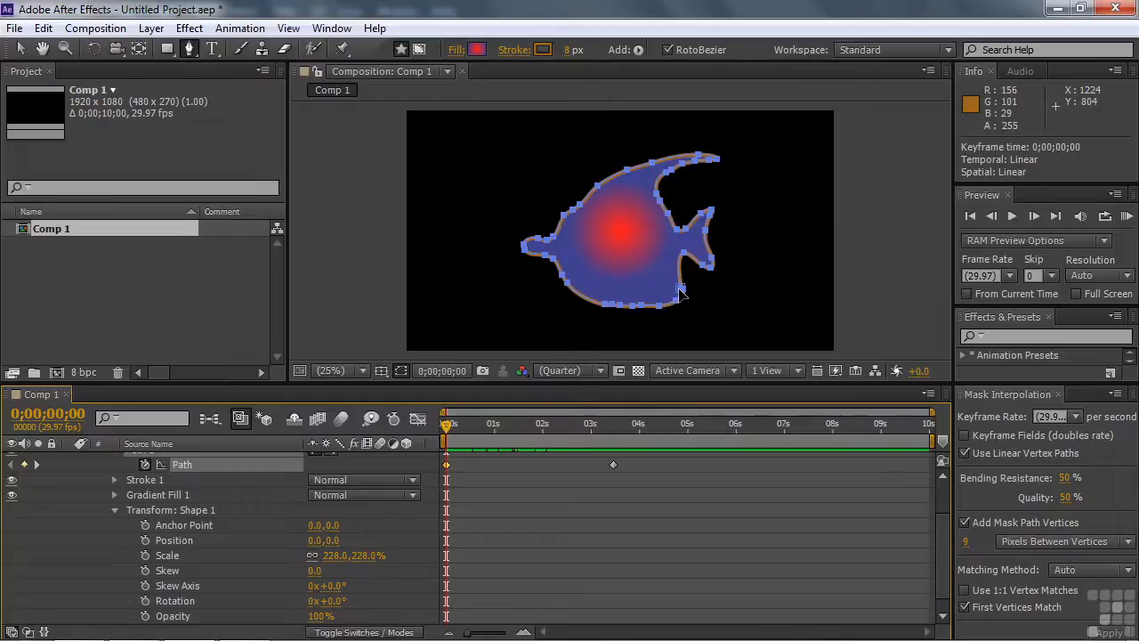
left_click(38, 462)
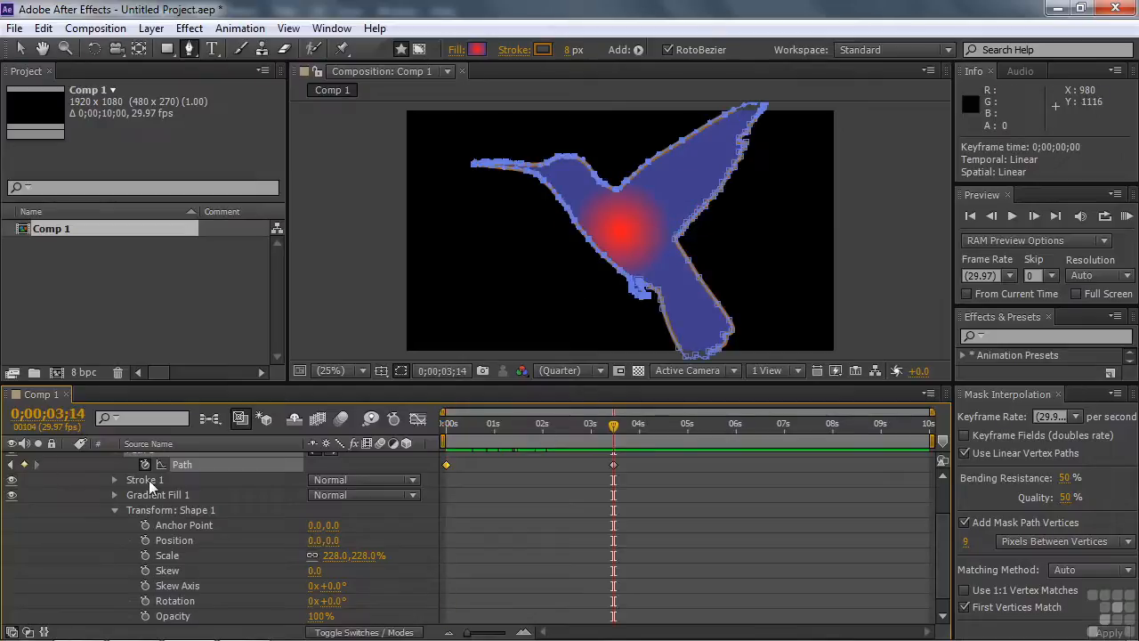
left_click(12, 464)
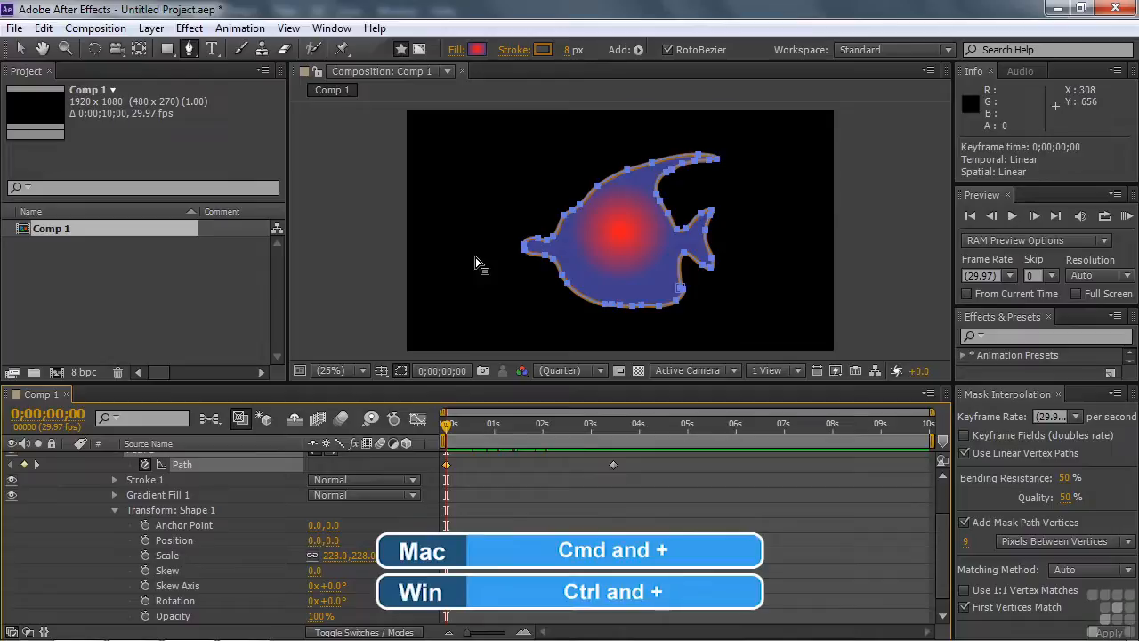
Step: Select the vertex at the tip of the fish's mouth and set it as the path's first vertex at 0;00;00;00
key("ctrl+plus")
key("ctrl+plus")
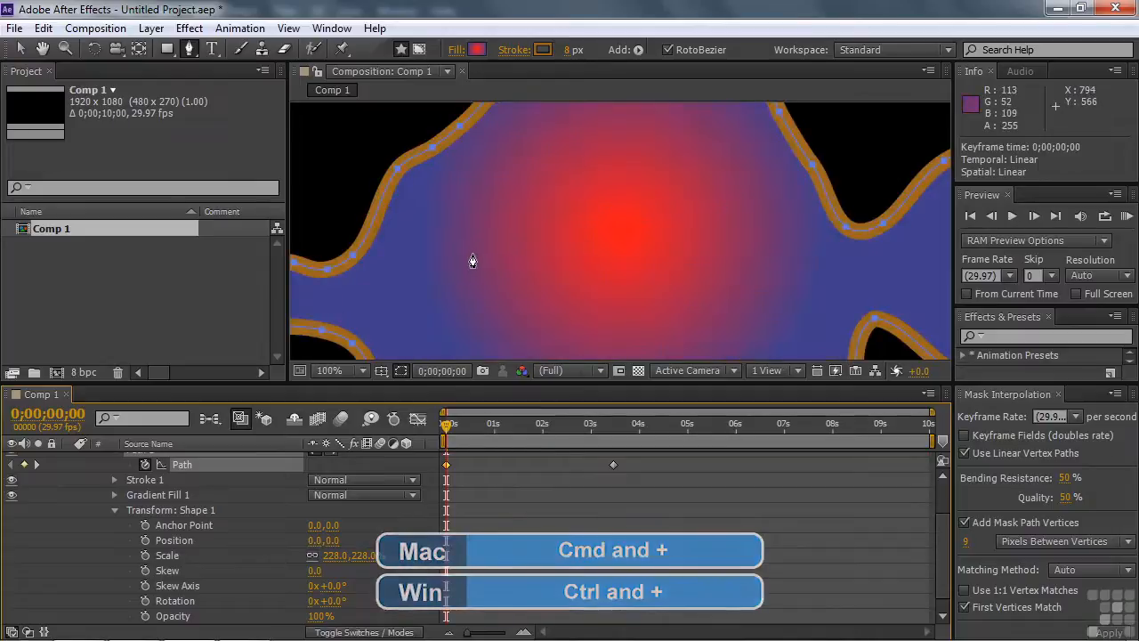
key("space")
left_click_drag(453, 254, 699, 229)
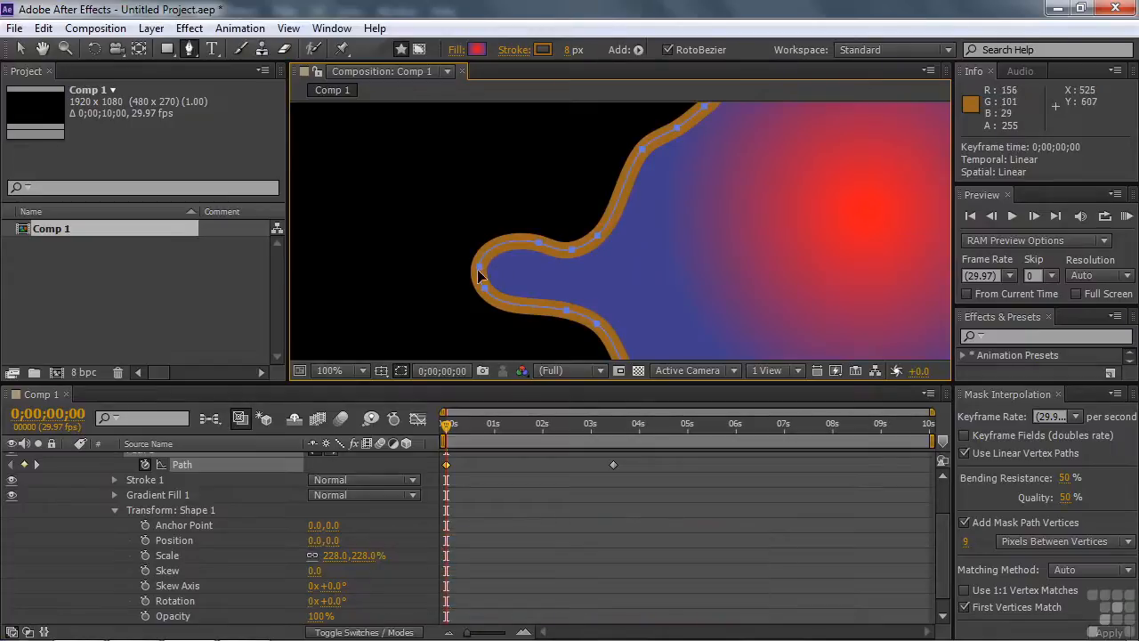
left_click(20, 51)
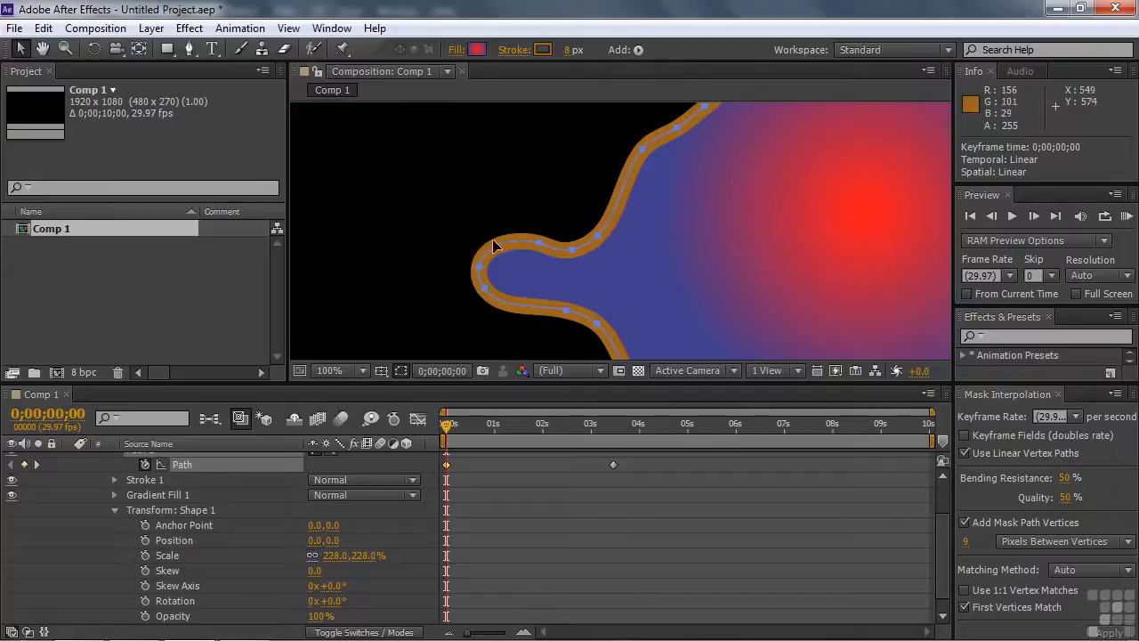
left_click_drag(462, 247, 488, 279)
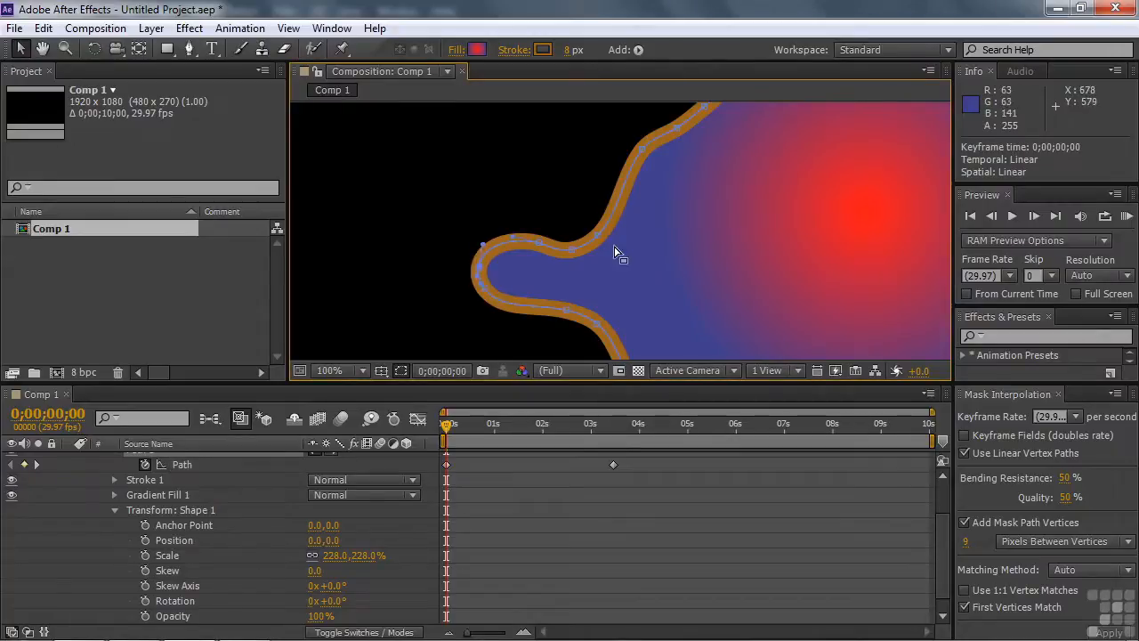
right_click(480, 272)
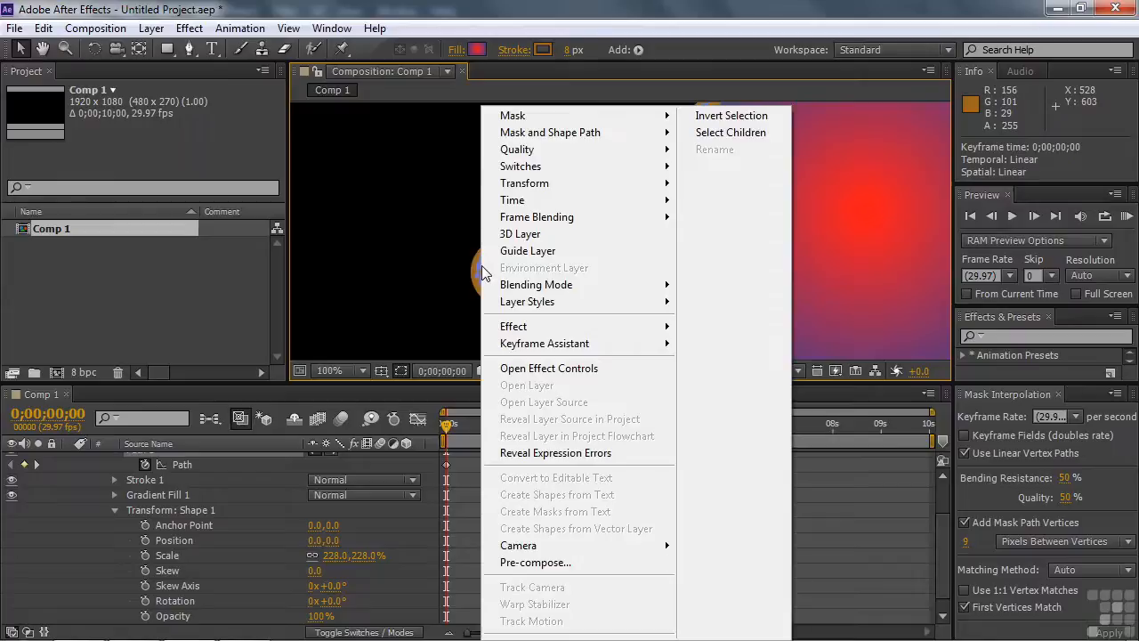
mouse_move(537, 133)
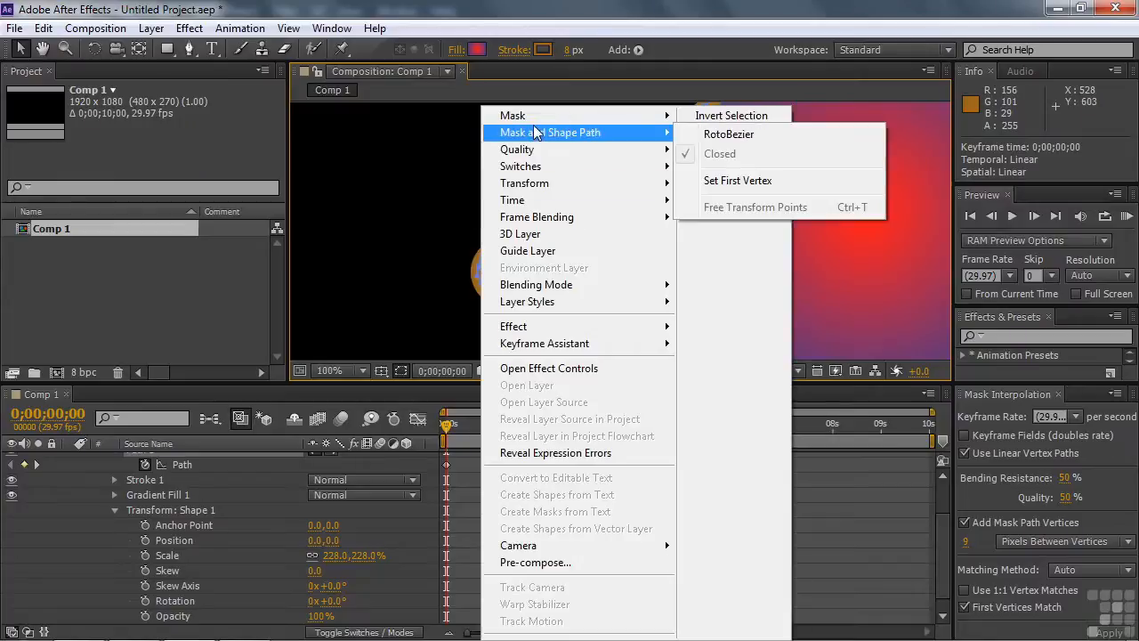
left_click(735, 181)
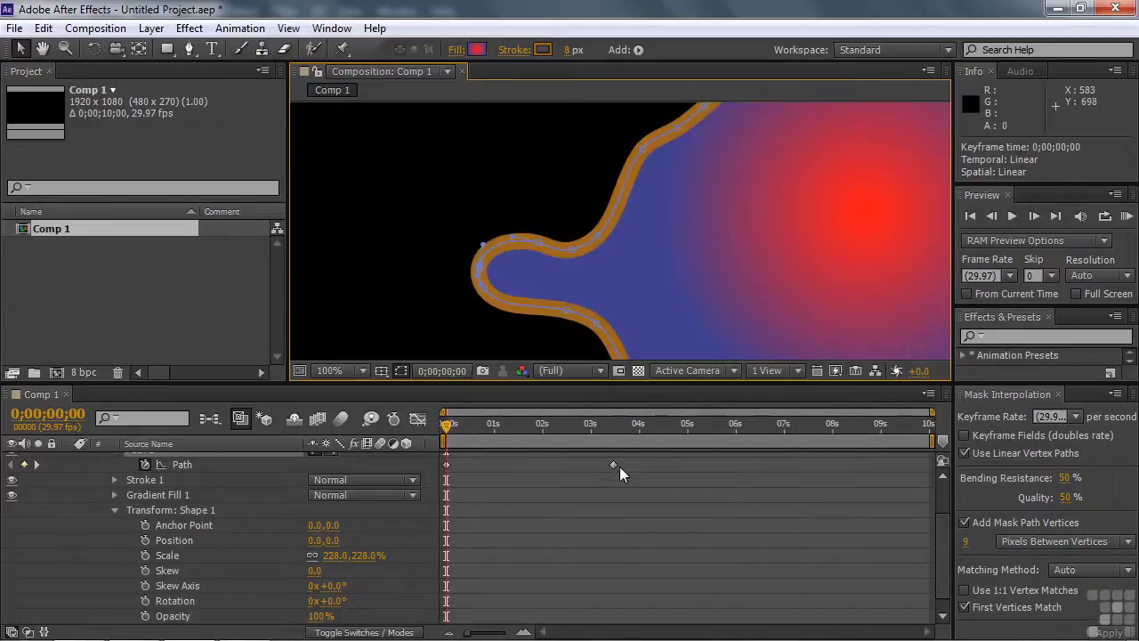
Step: Go to the hummingbird path keyframe at 0;00;03;14 and bring the beak into view
left_click(36, 465)
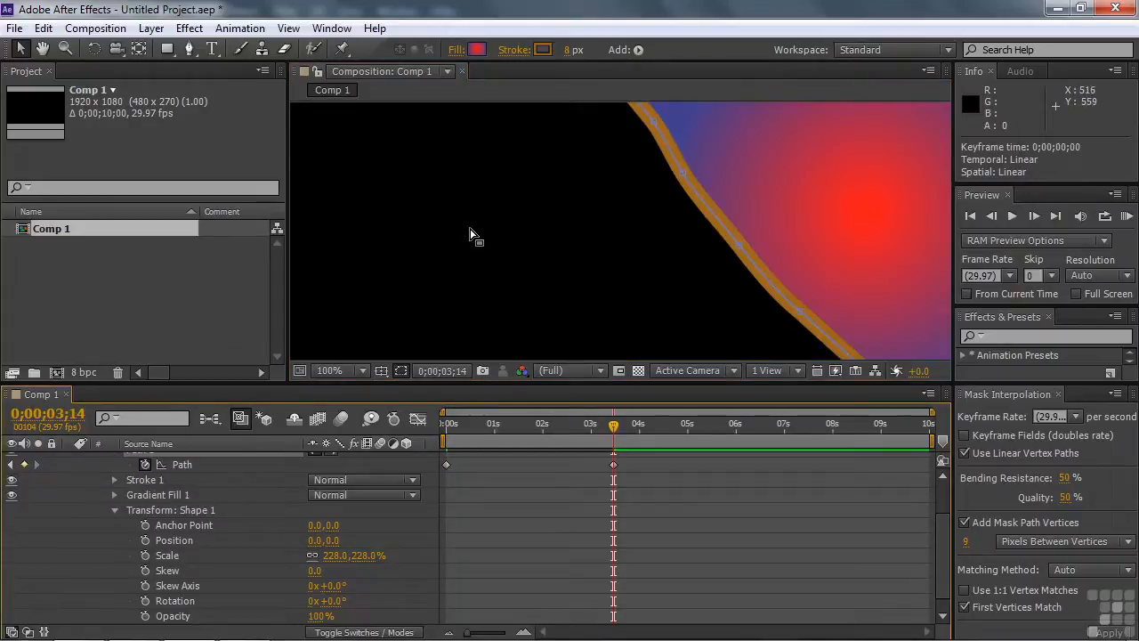
key("space")
left_click_drag(461, 183, 477, 296)
left_click_drag(455, 160, 539, 265)
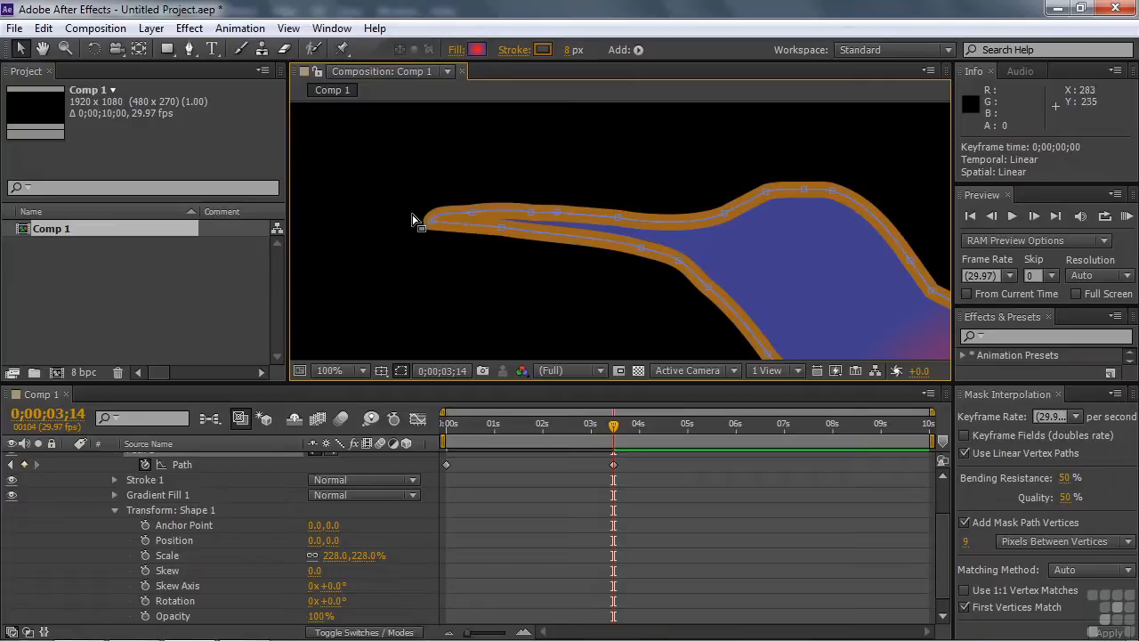
Step: Try to set the vertex at the very tip of the hummingbird's beak as the path's first vertex
left_click_drag(412, 203, 447, 243)
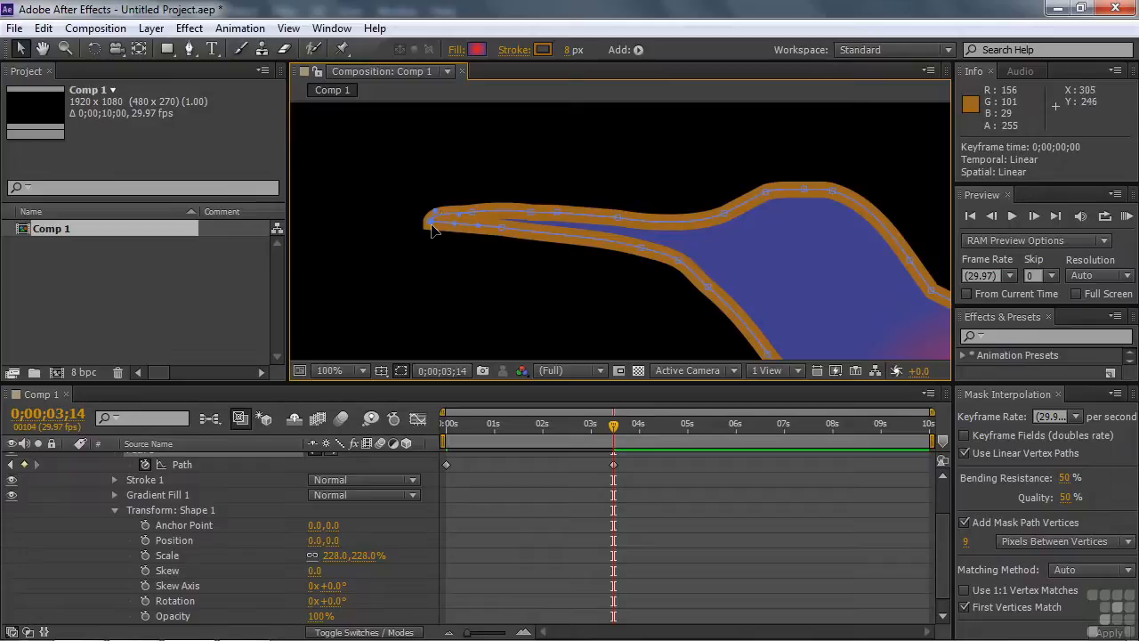
right_click(435, 230)
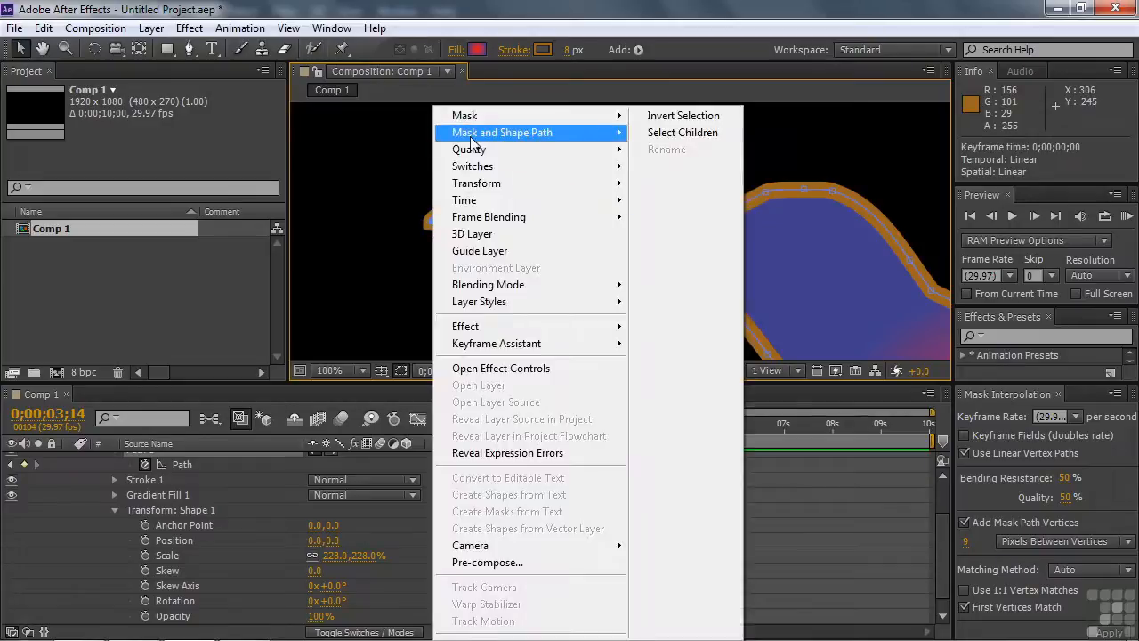
mouse_move(492, 134)
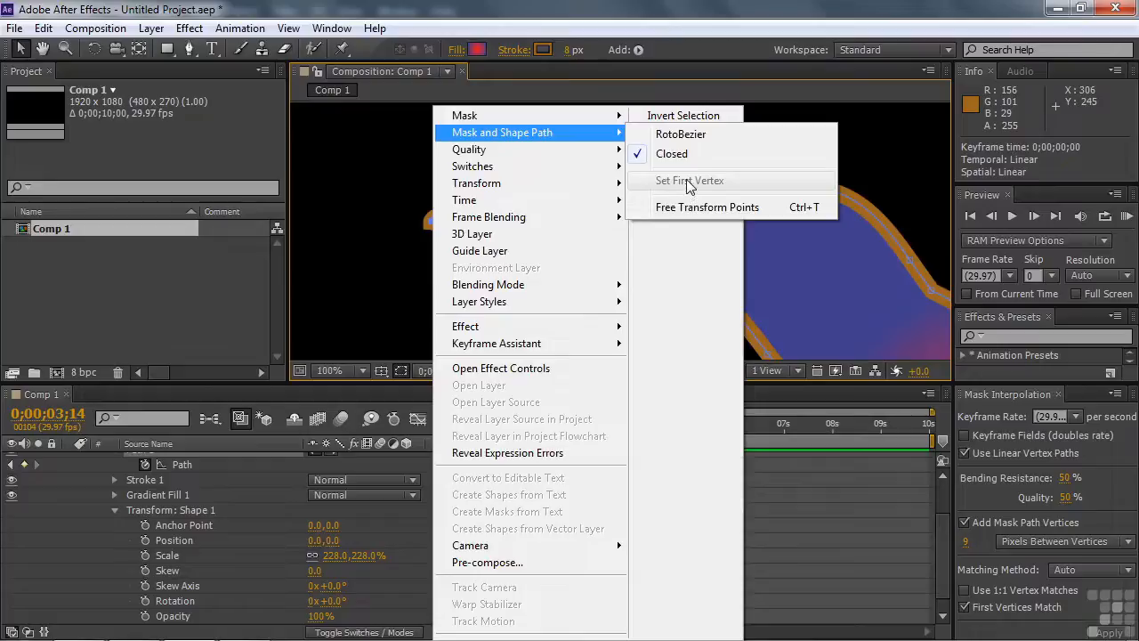
left_click(375, 281)
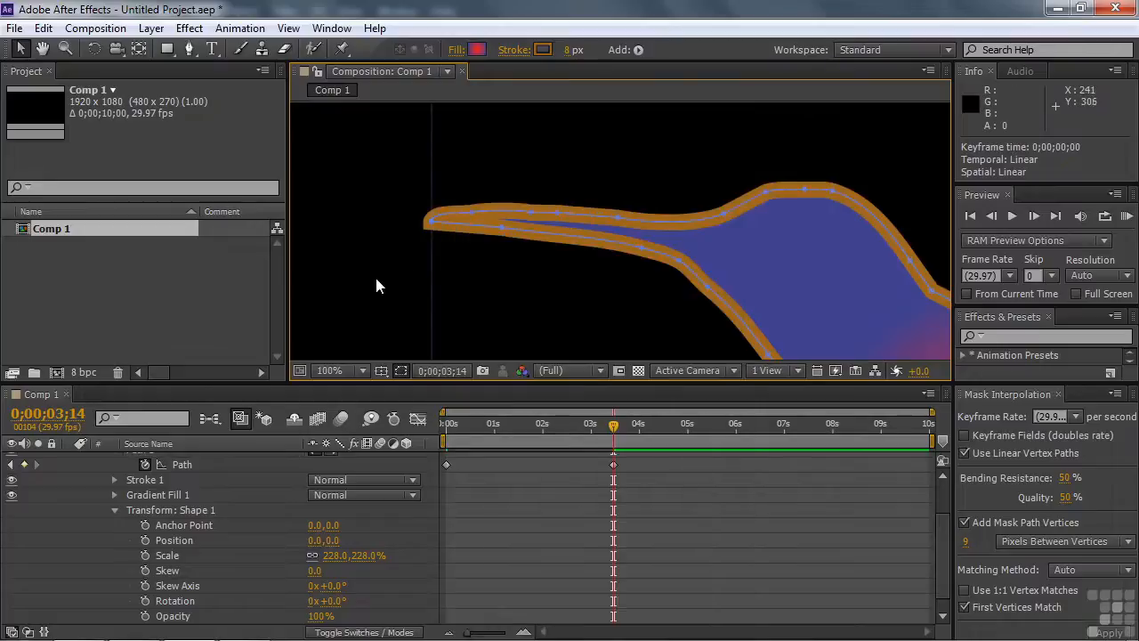
mouse_move(452, 196)
left_mouse_down()
mouse_move(461, 207)
mouse_move(454, 197)
left_mouse_up()
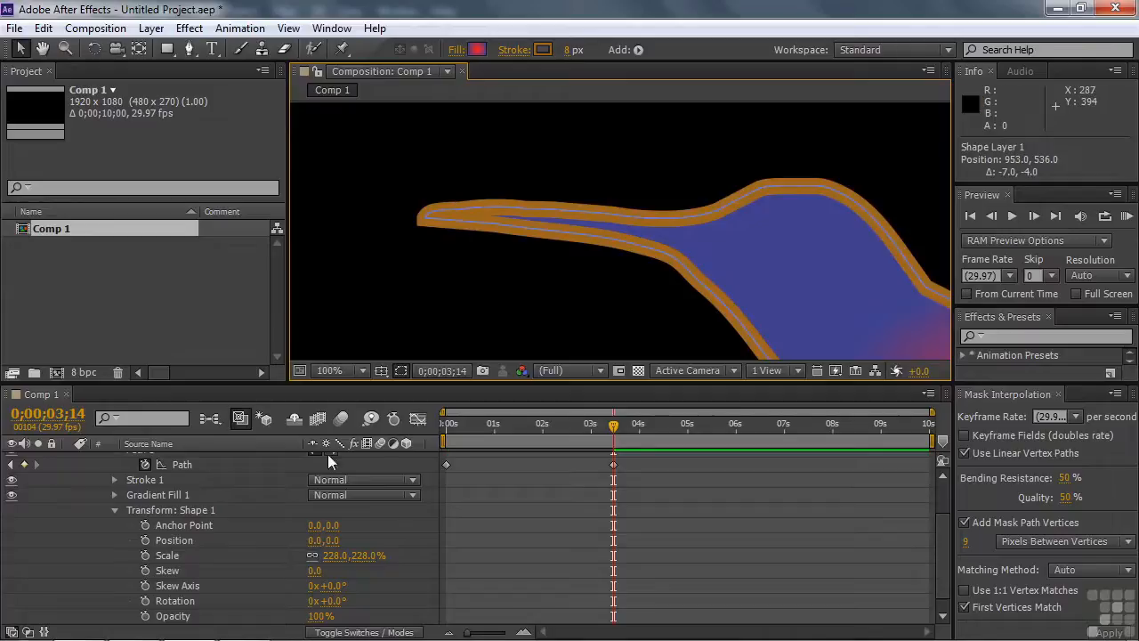
Step: Select Path 1, set the vertex on the beak's upper edge near its tip as first vertex, and fit the composition in view
scroll(276, 516, "up", 2)
left_click(139, 505)
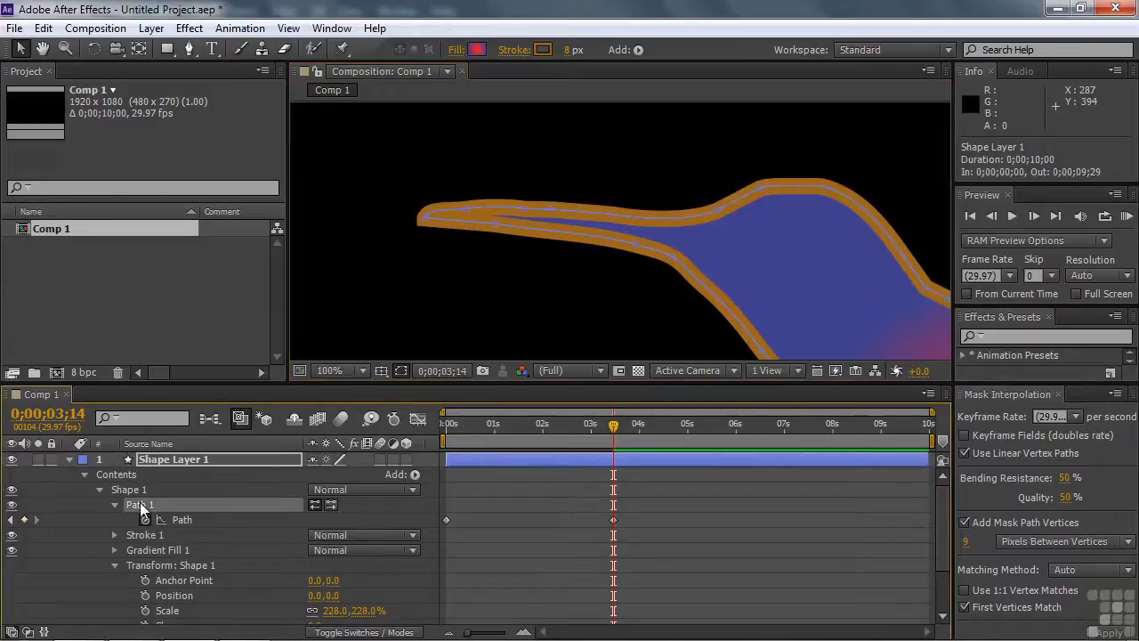
left_click_drag(446, 193, 478, 228)
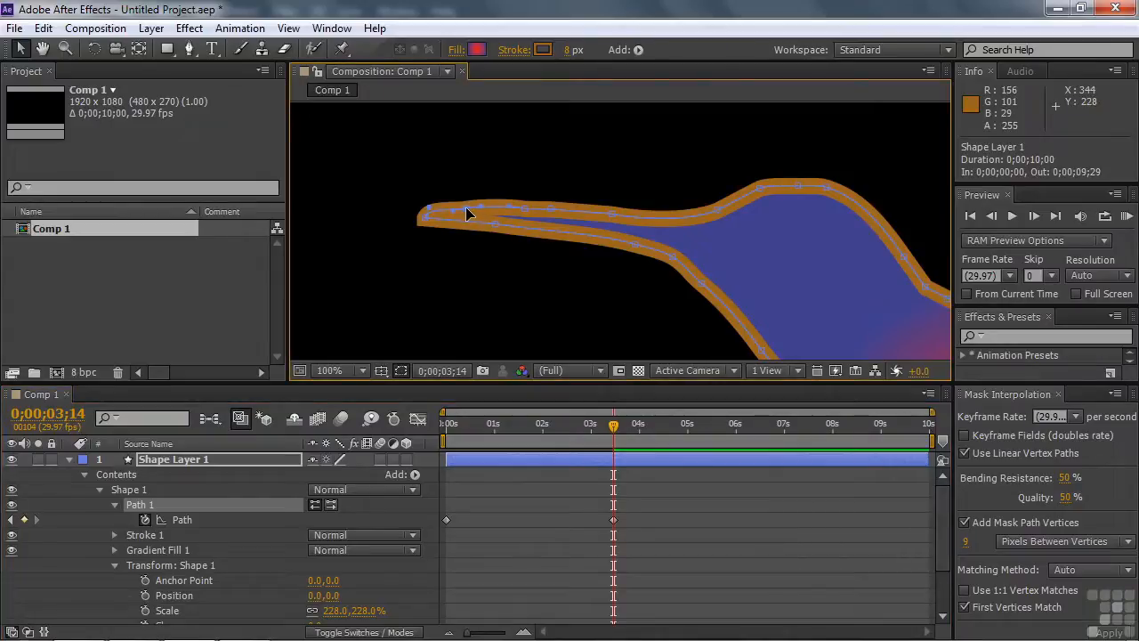
right_click(466, 214)
mouse_move(499, 132)
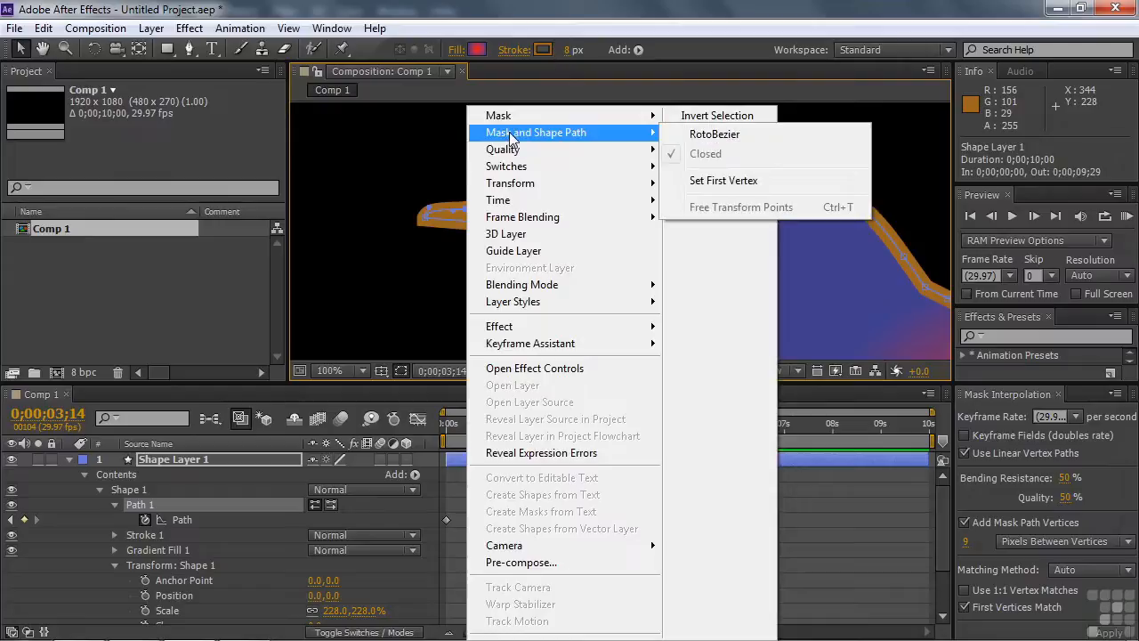
left_click(703, 182)
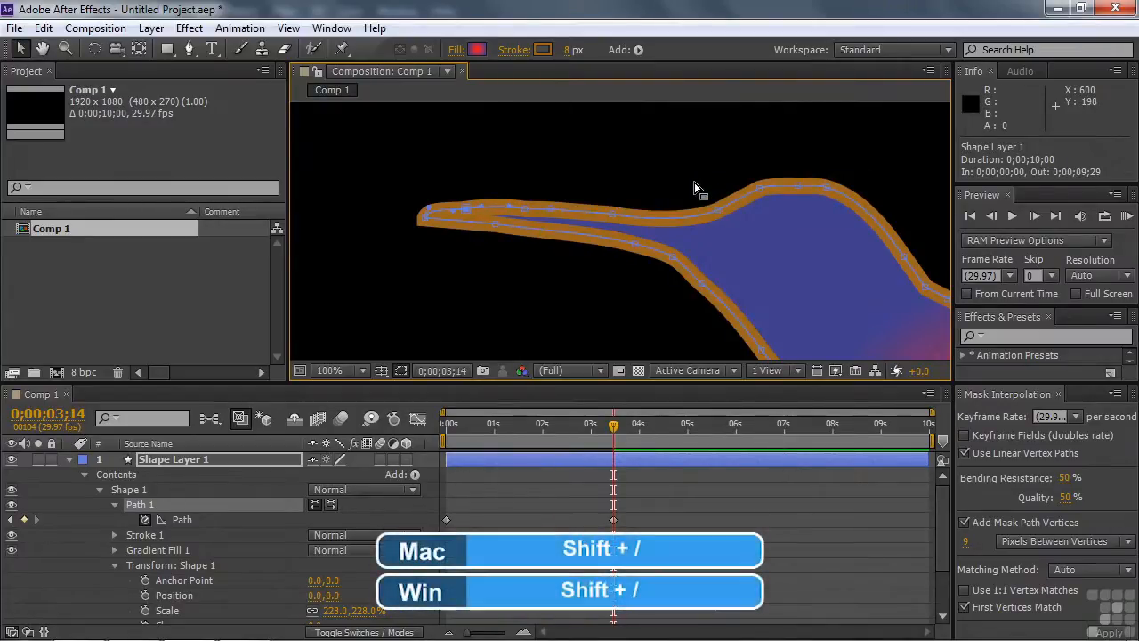
key("shift+slash")
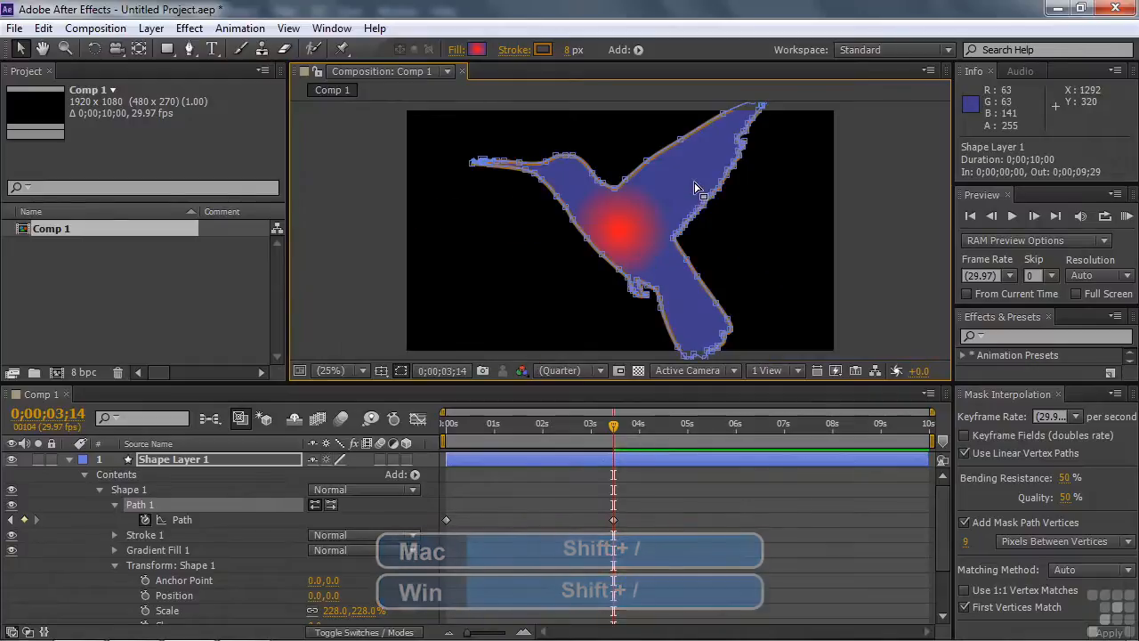
Step: Preview the fish-to-hummingbird morph from the start of the composition with the layer deselected
key("Home")
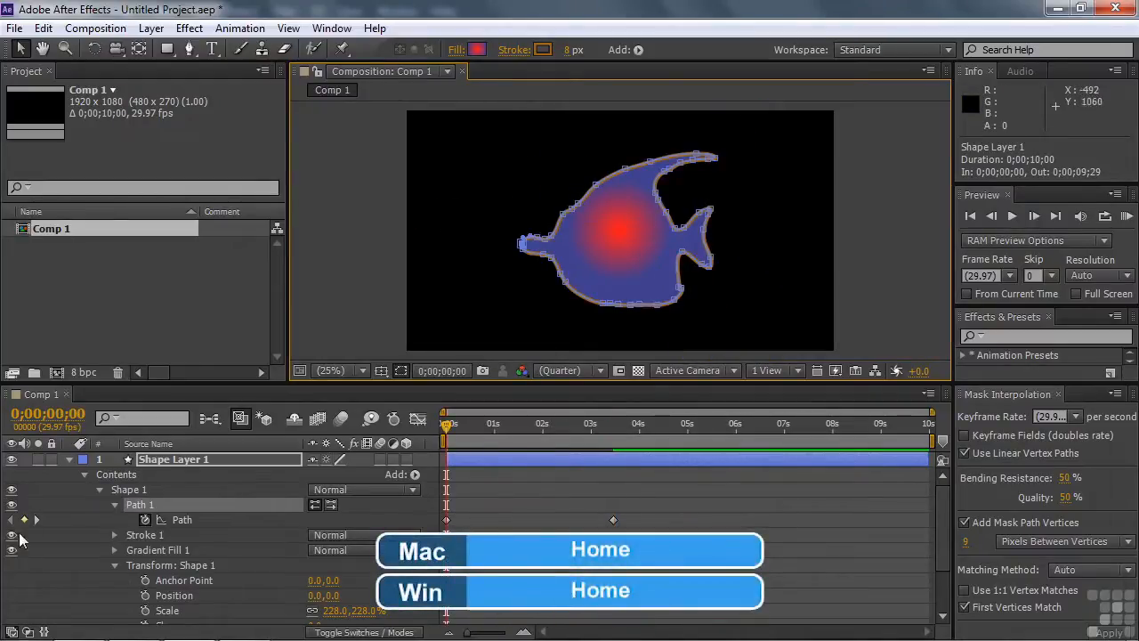
left_click(33, 591)
key("space")
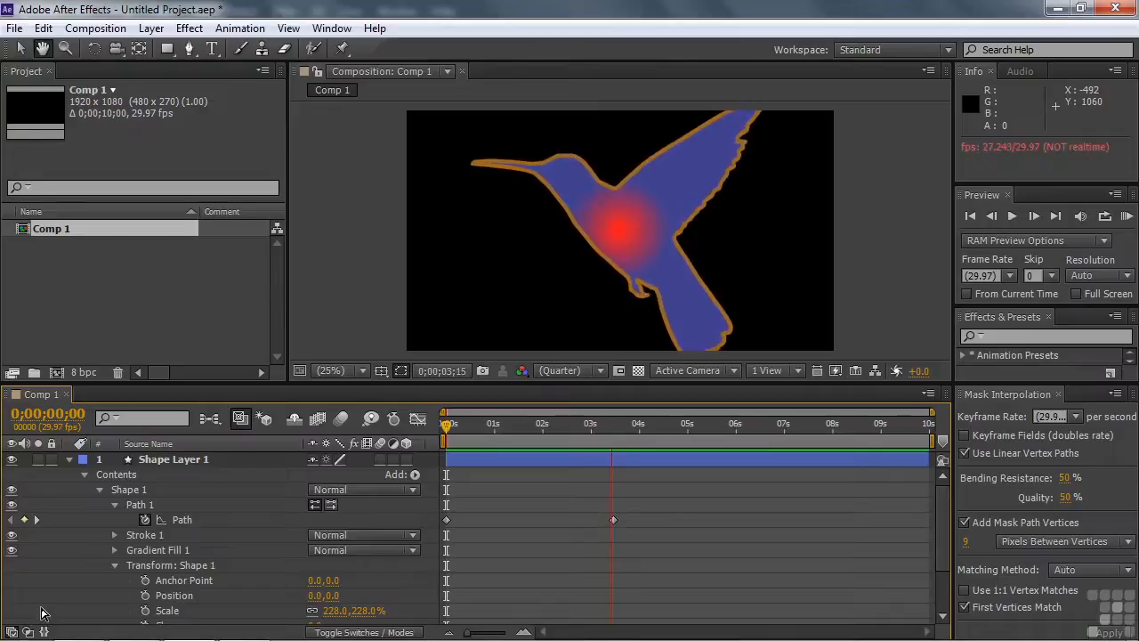
key("space")
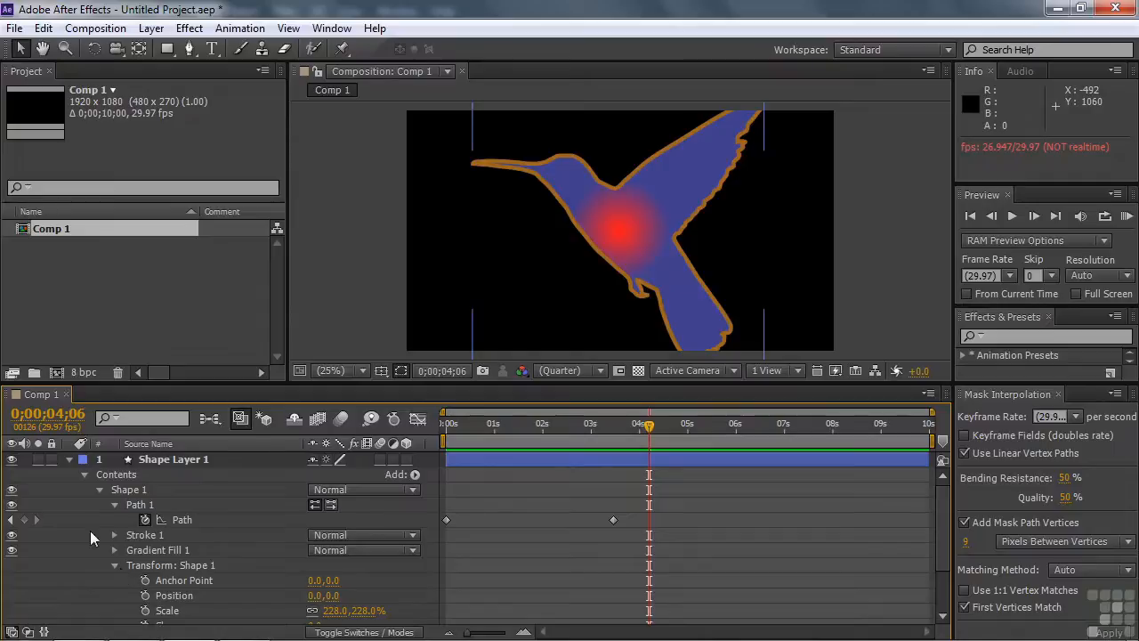
Step: Create a magenta solid above Shape Layer 1 and draw a rectangular mask about 292 × 176 px on it, below the hummingbird's beak
left_click(70, 459)
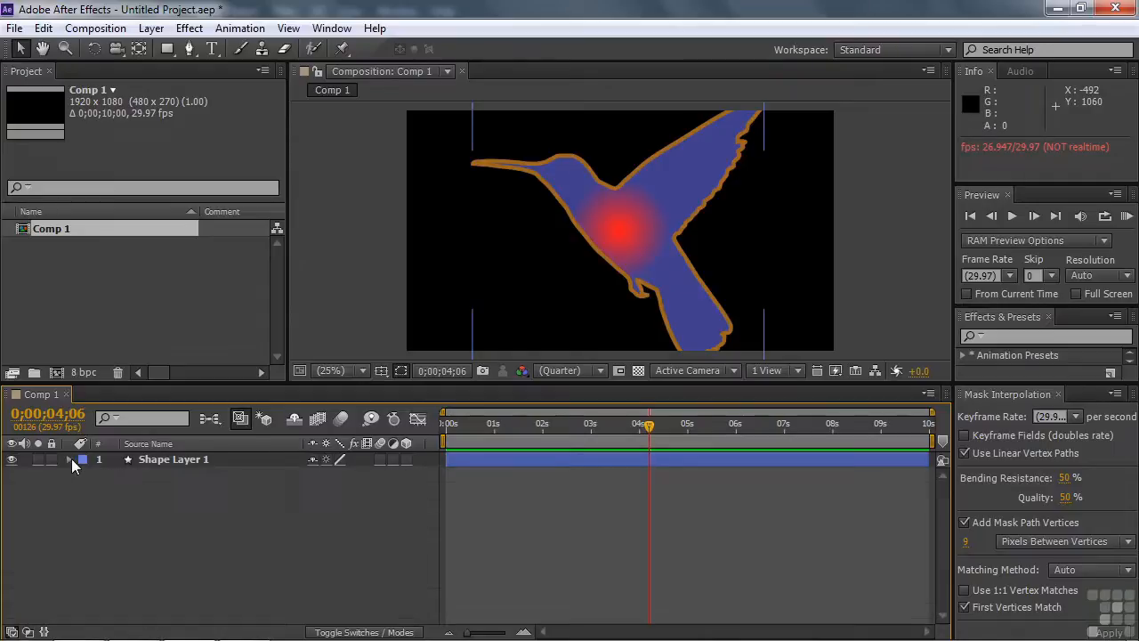
left_click(142, 461)
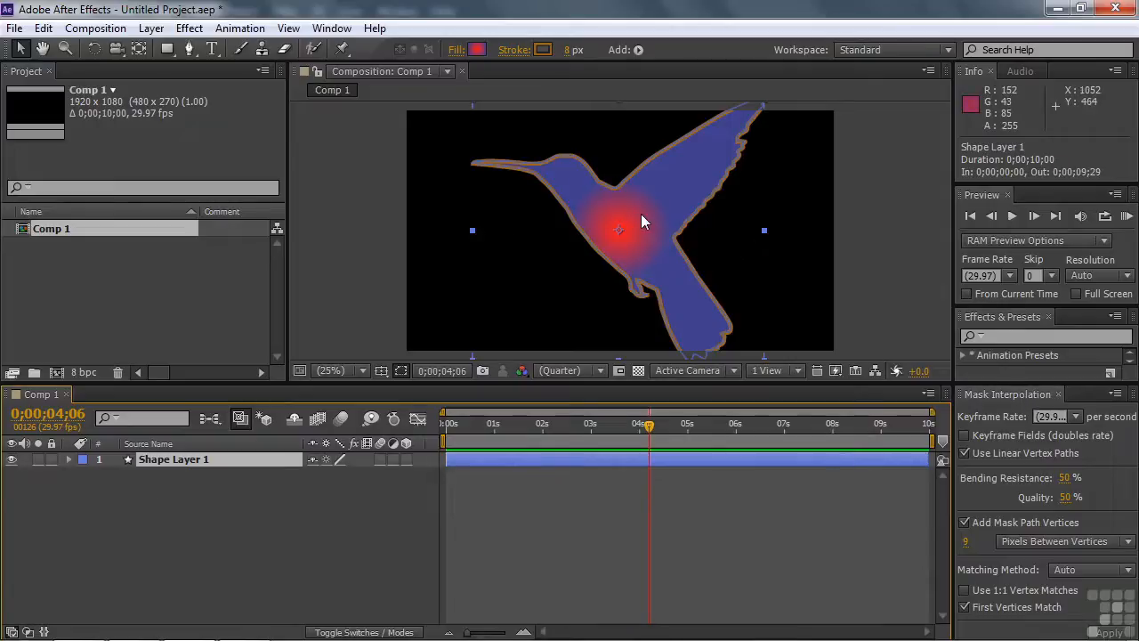
right_click(141, 481)
mouse_move(238, 307)
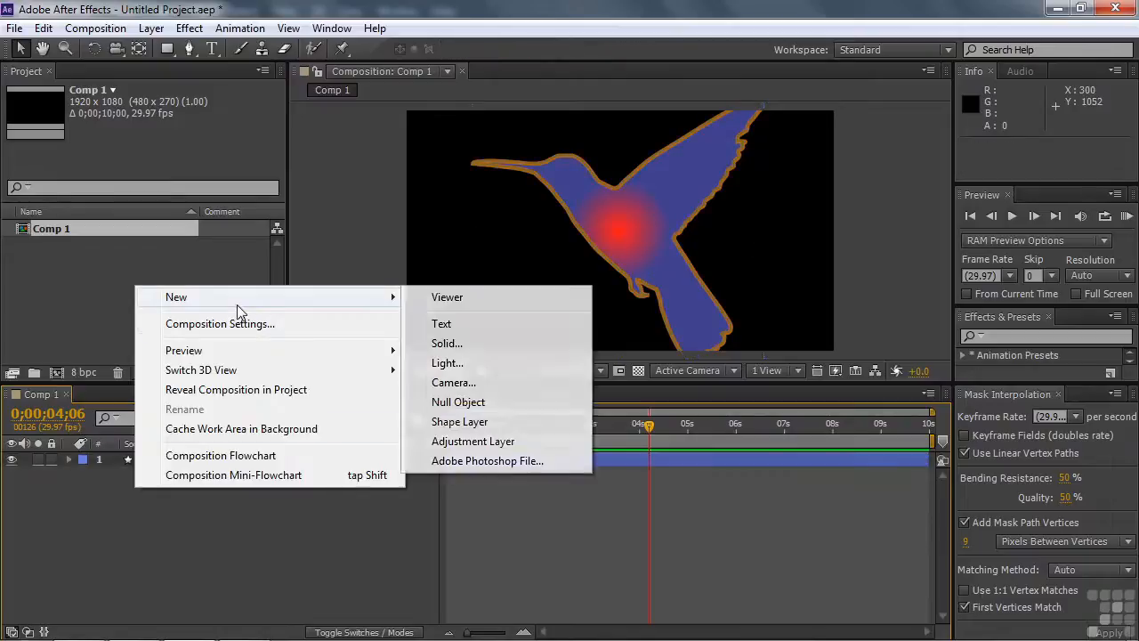
left_click(461, 342)
left_click(267, 363)
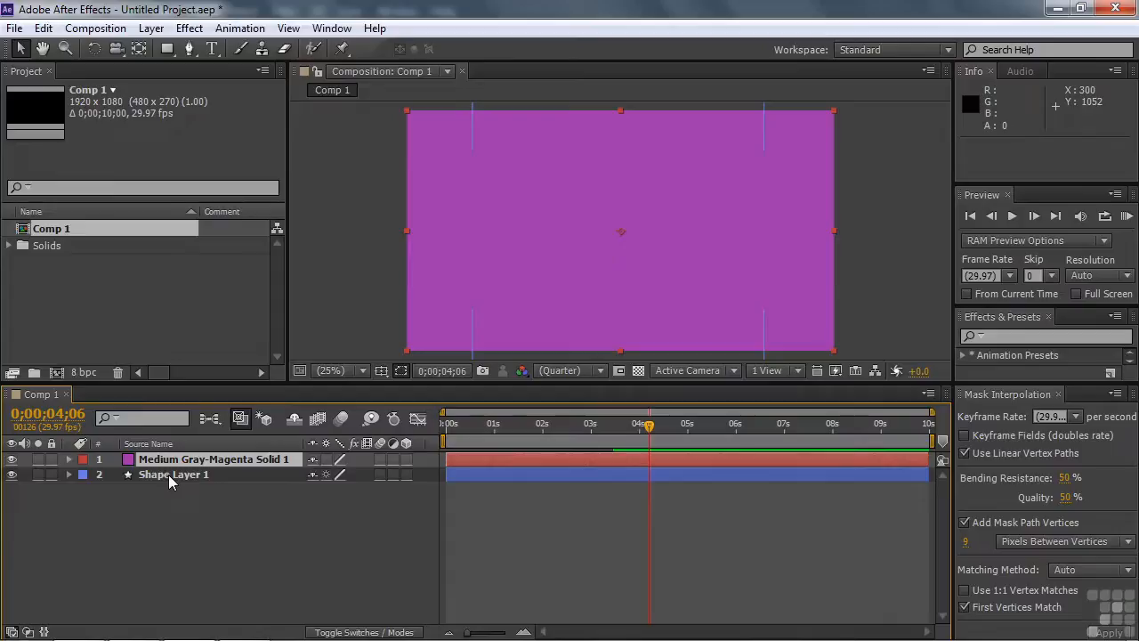
left_click(168, 48)
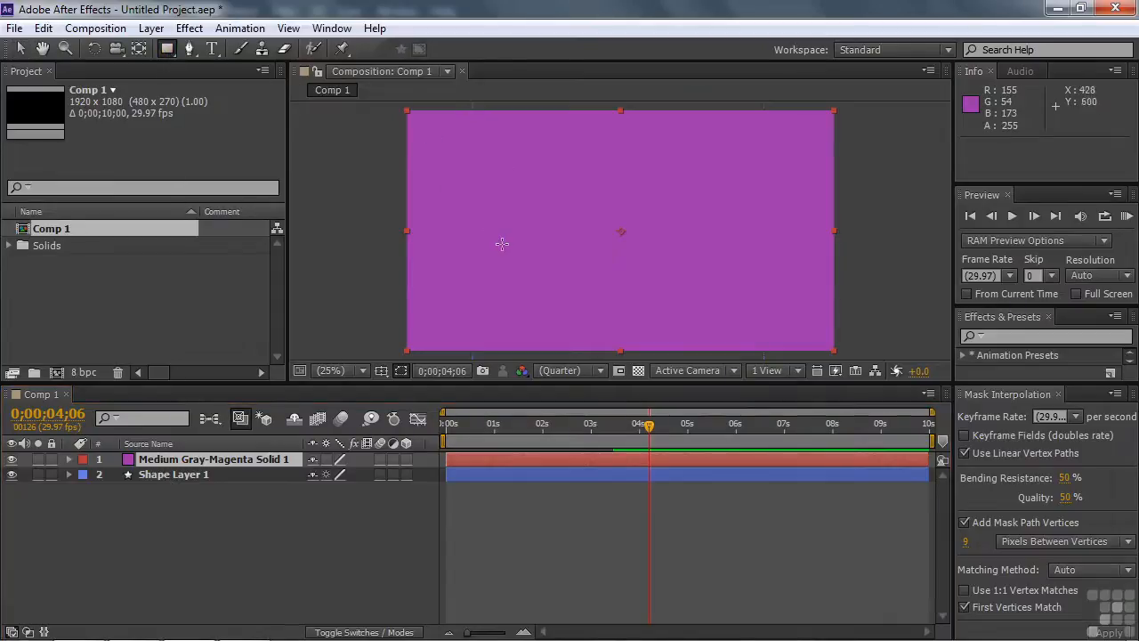
left_click_drag(497, 204, 562, 242)
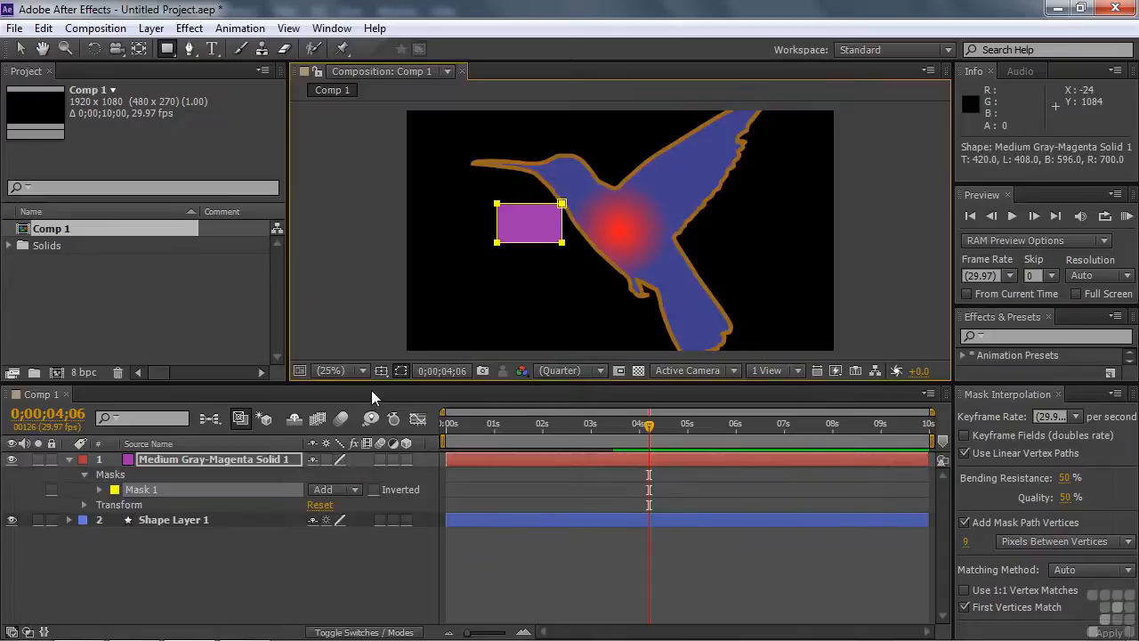
Step: Copy both Path keyframes of Path 1 in Shape Layer 1
left_click(68, 519)
left_click(183, 520)
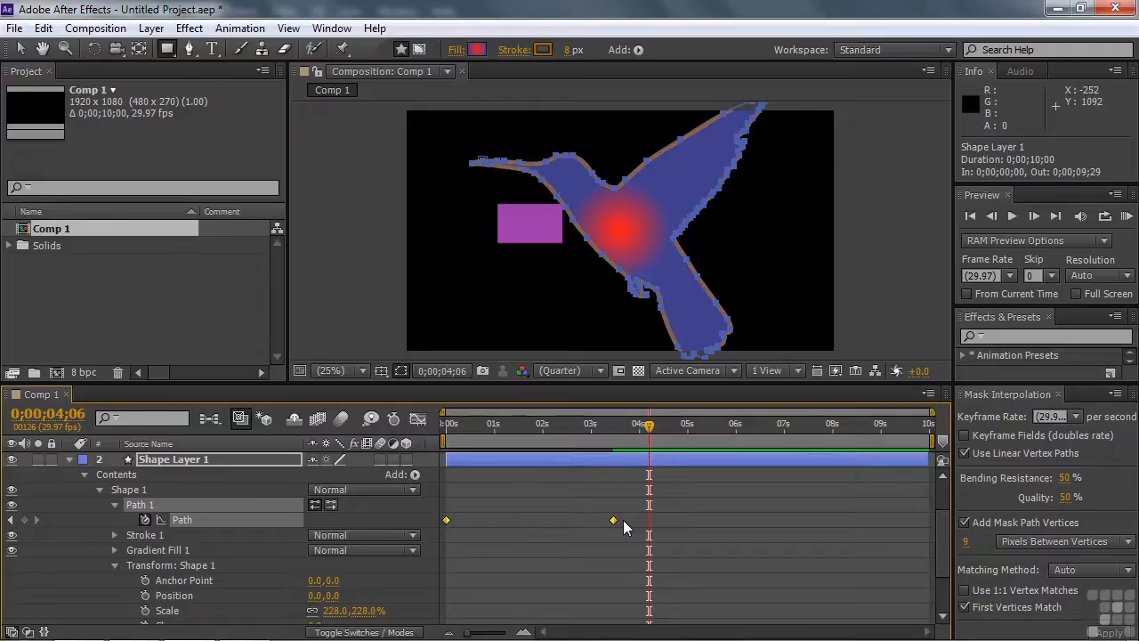
key("ctrl+c")
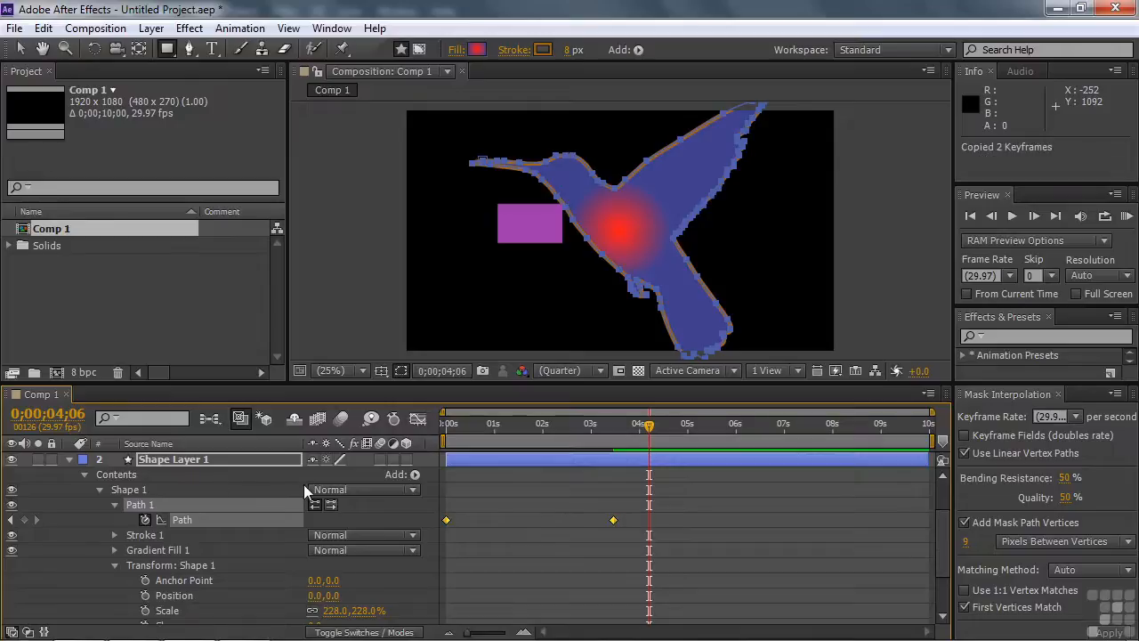
Step: Hide Shape Layer 1 and paste the copied path keyframes into the Mask Path of the solid's Mask 1 at 0;00;00;00
scroll(301, 481, "up", 3)
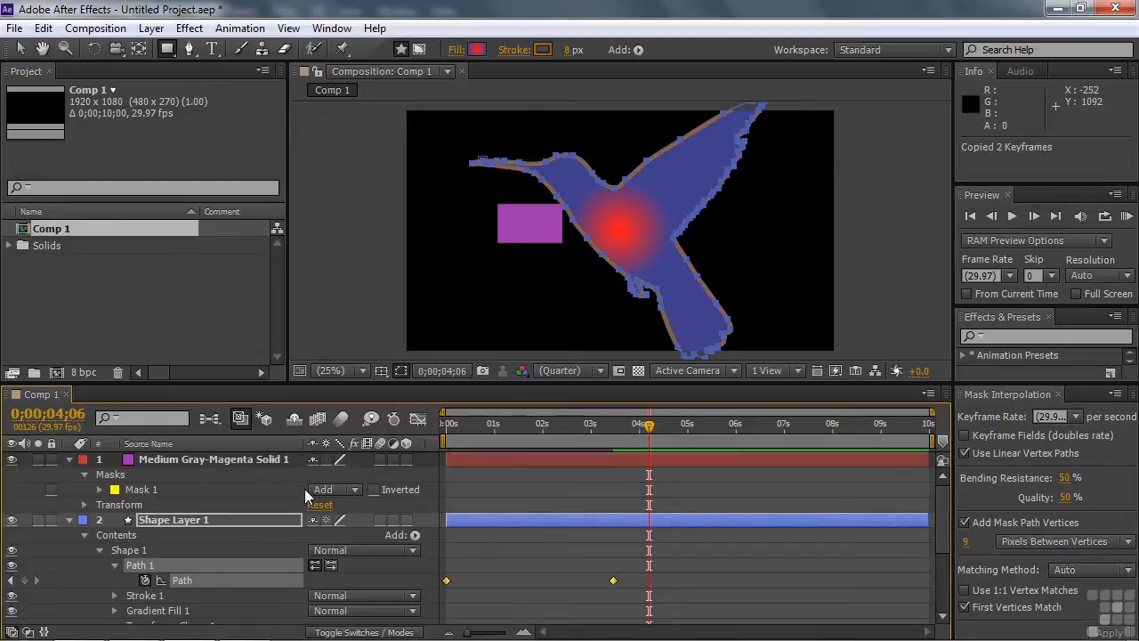
left_click(98, 489)
left_click(163, 504)
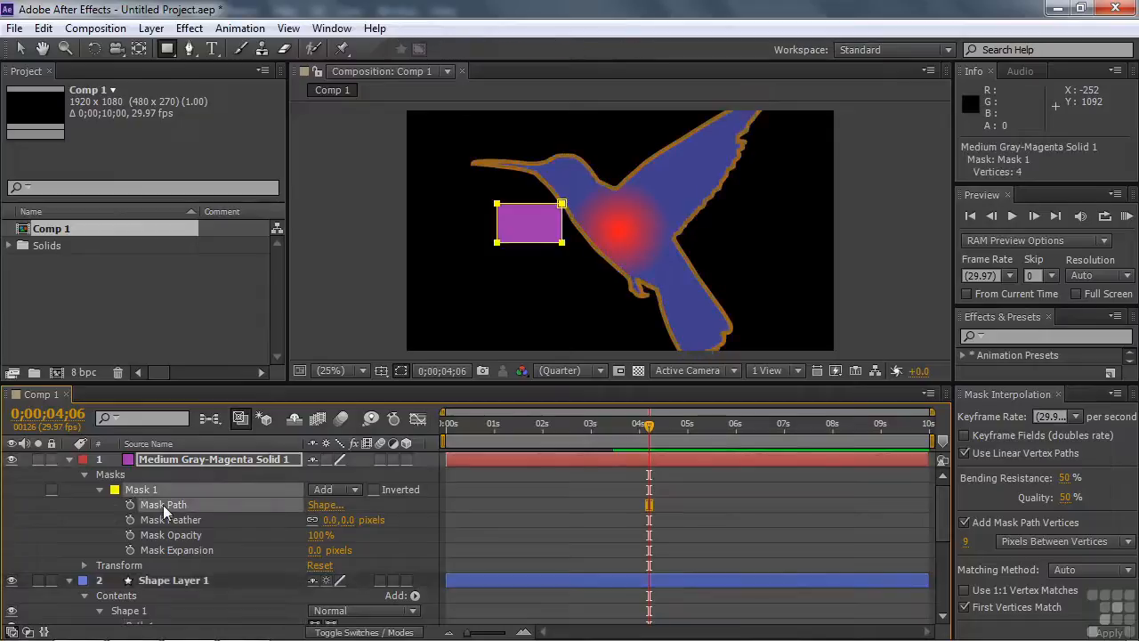
left_click_drag(649, 425, 432, 447)
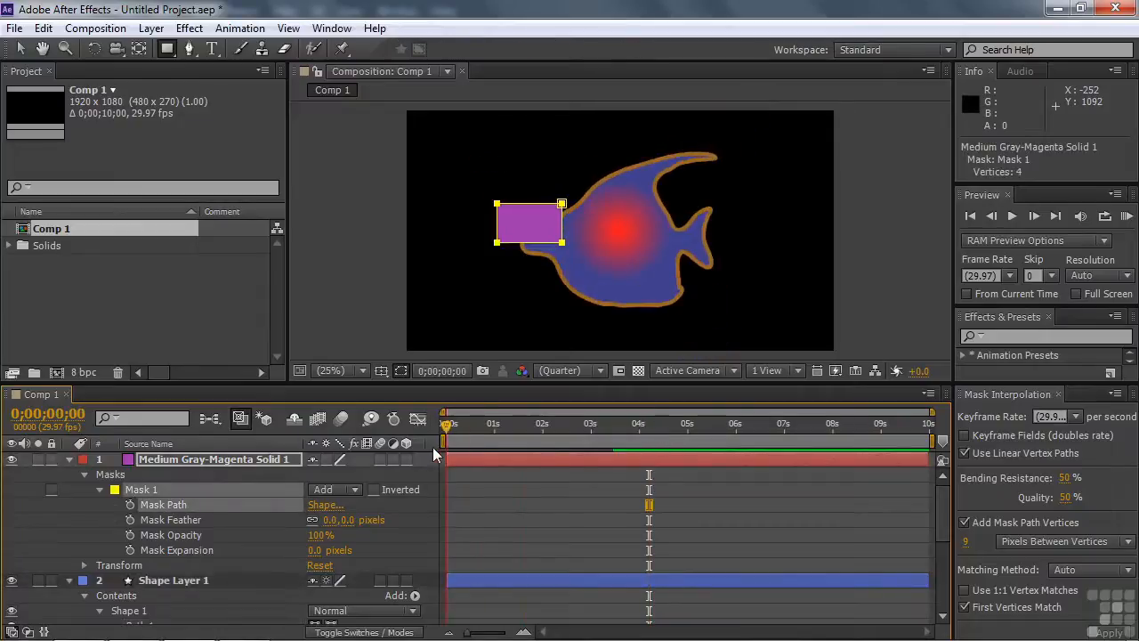
left_click(12, 580)
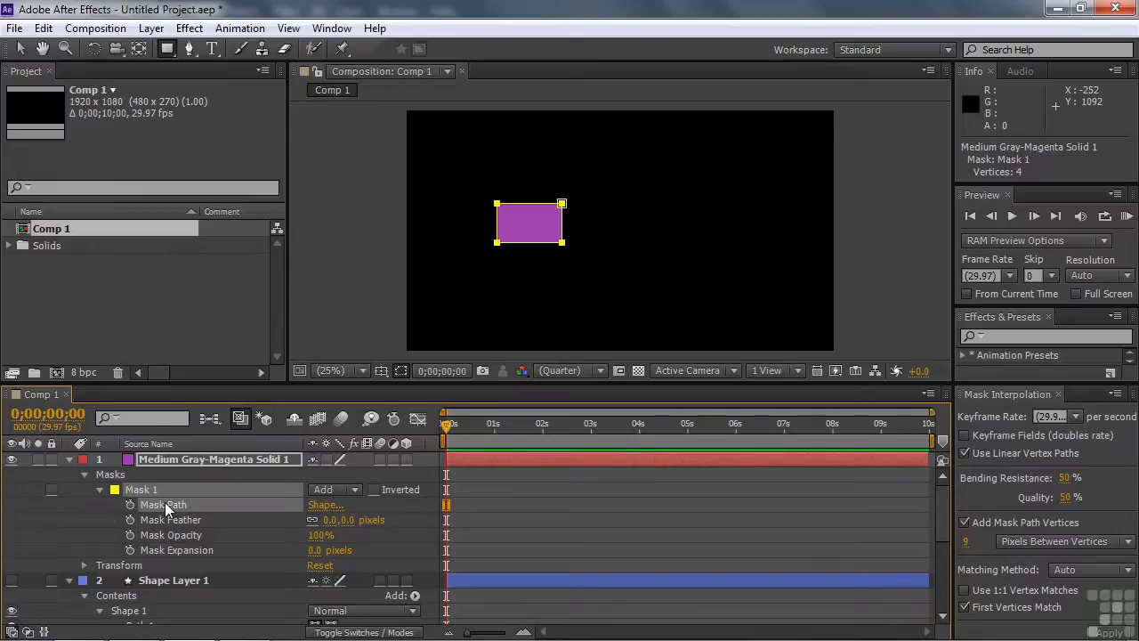
key("ctrl+v")
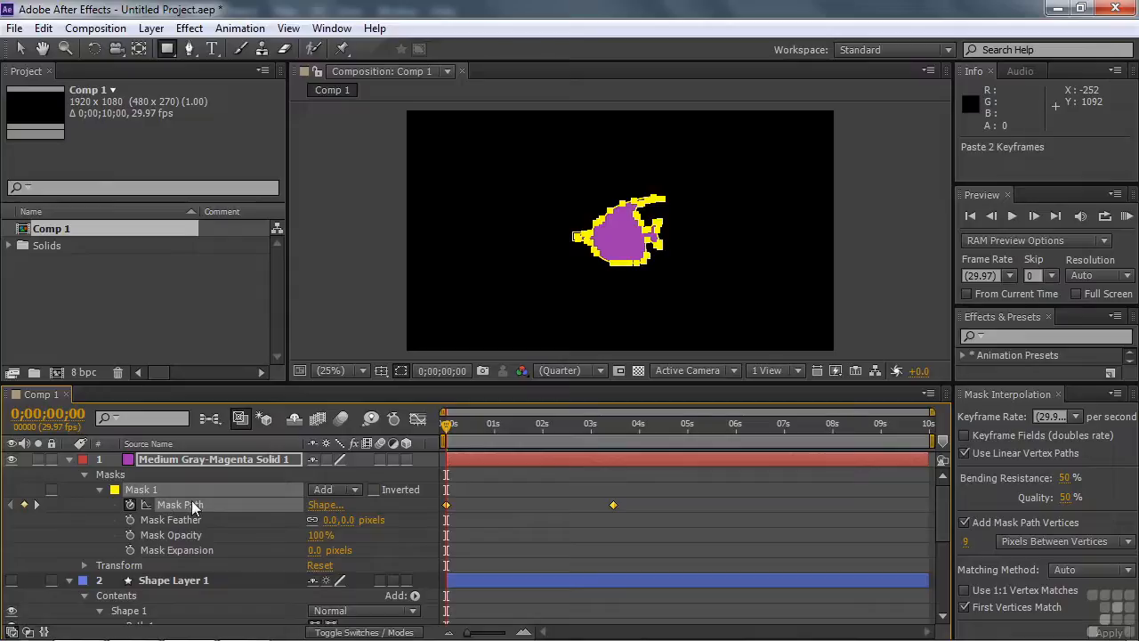
Step: Apply Mask Interpolation with the Polyline matching method to the solid's Mask Path keyframes and preview the morph
mouse_move(443, 426)
left_mouse_down()
mouse_move(614, 421)
mouse_move(420, 441)
mouse_move(616, 424)
mouse_move(439, 441)
left_mouse_up()
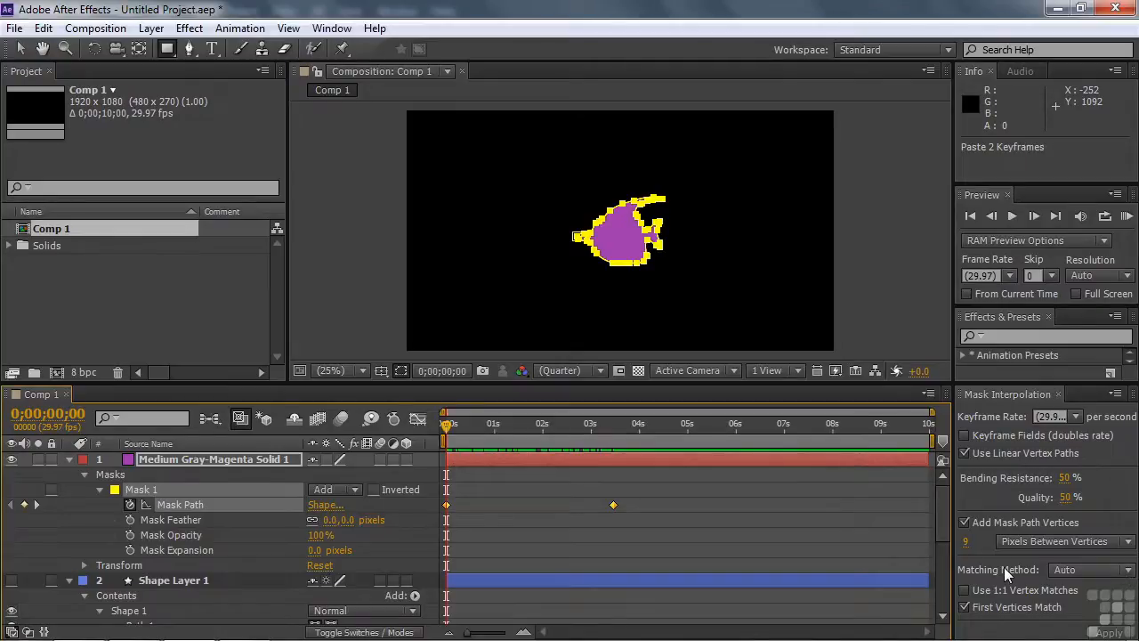
left_click(1127, 570)
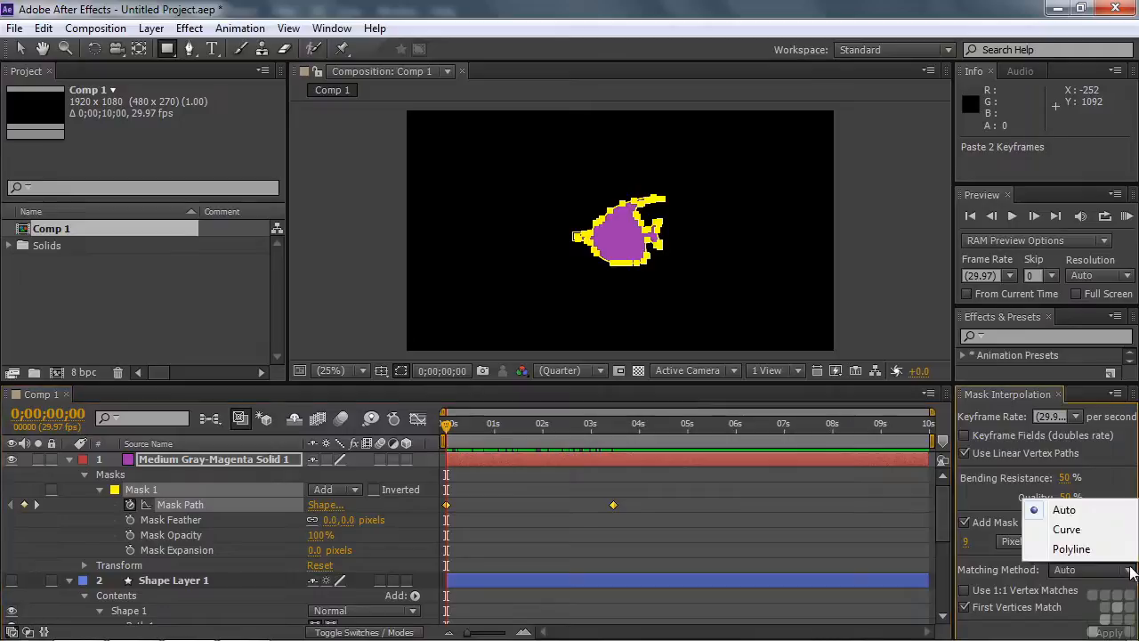
left_click(1071, 549)
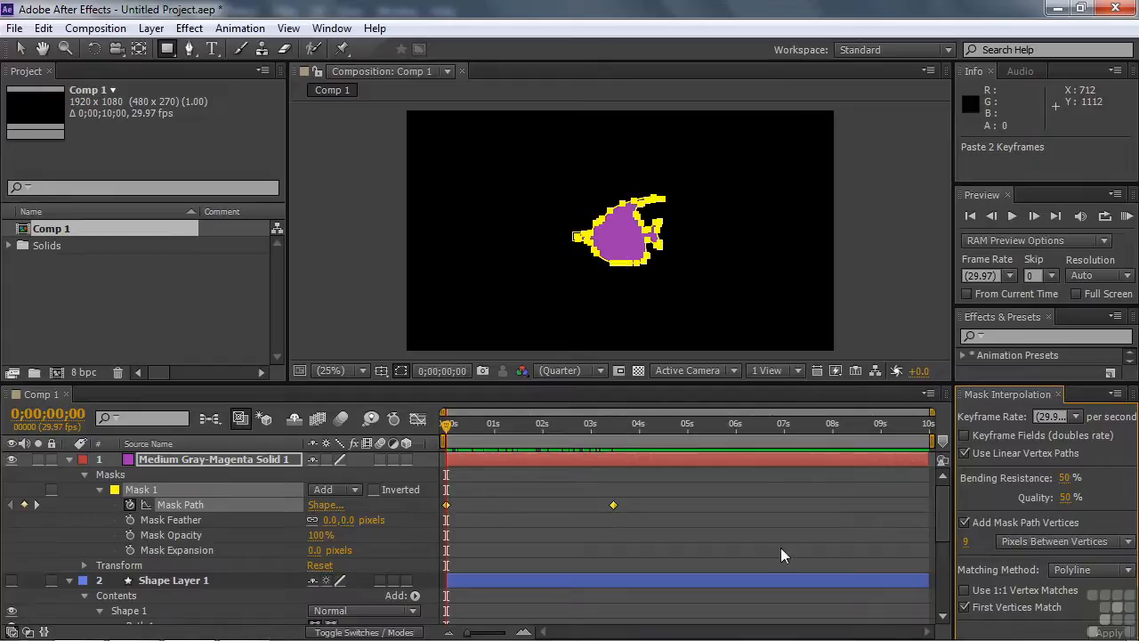
left_click(1108, 633)
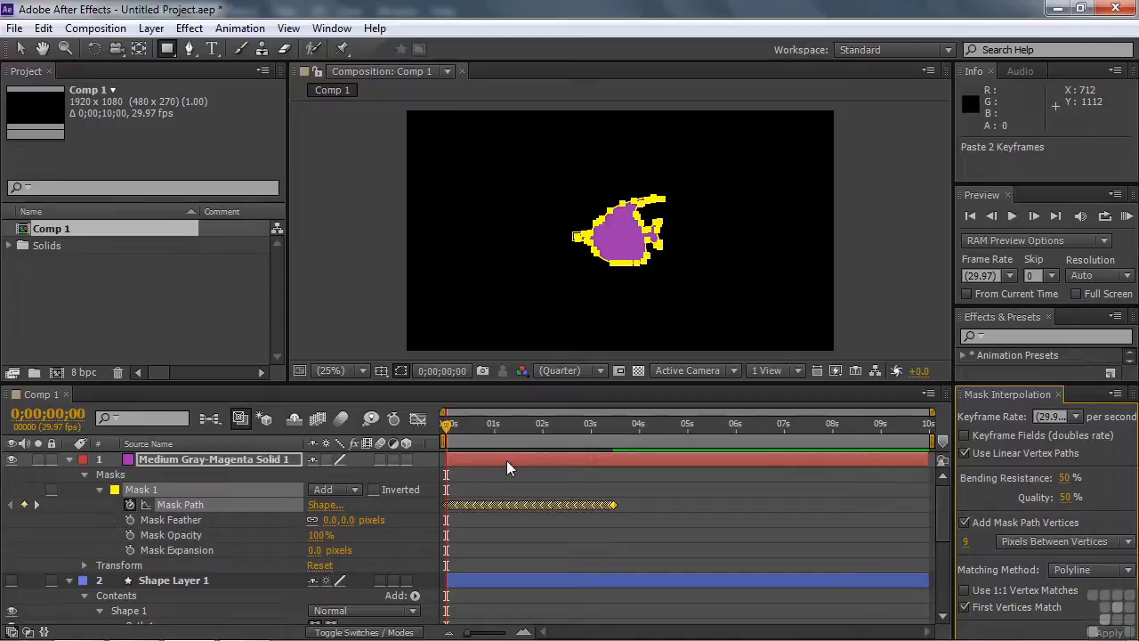
key("space")
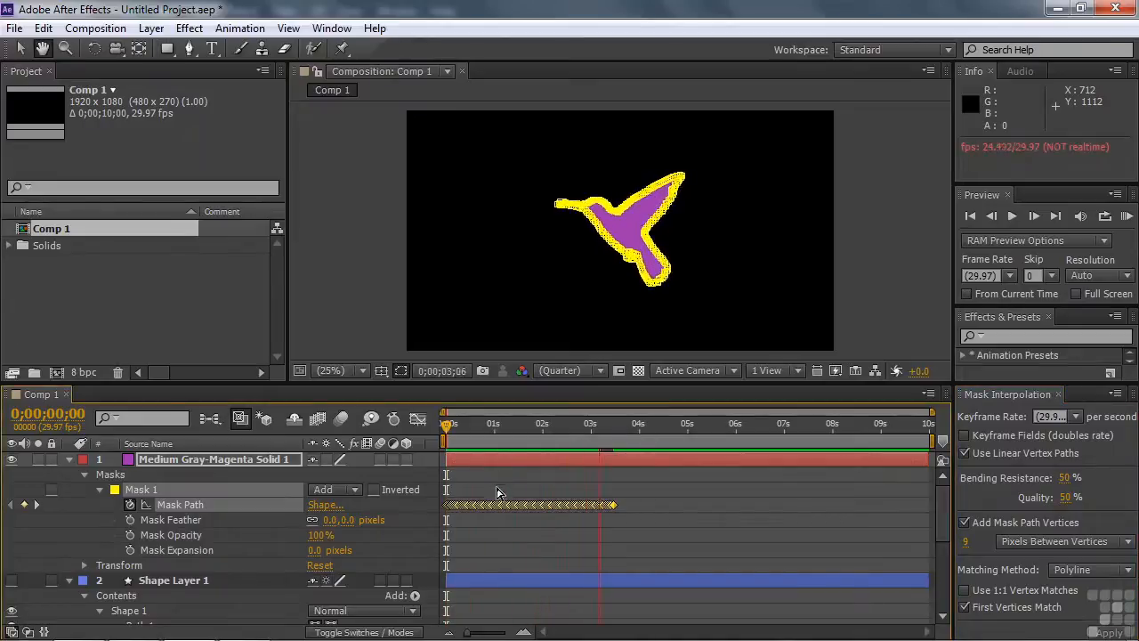
key("space")
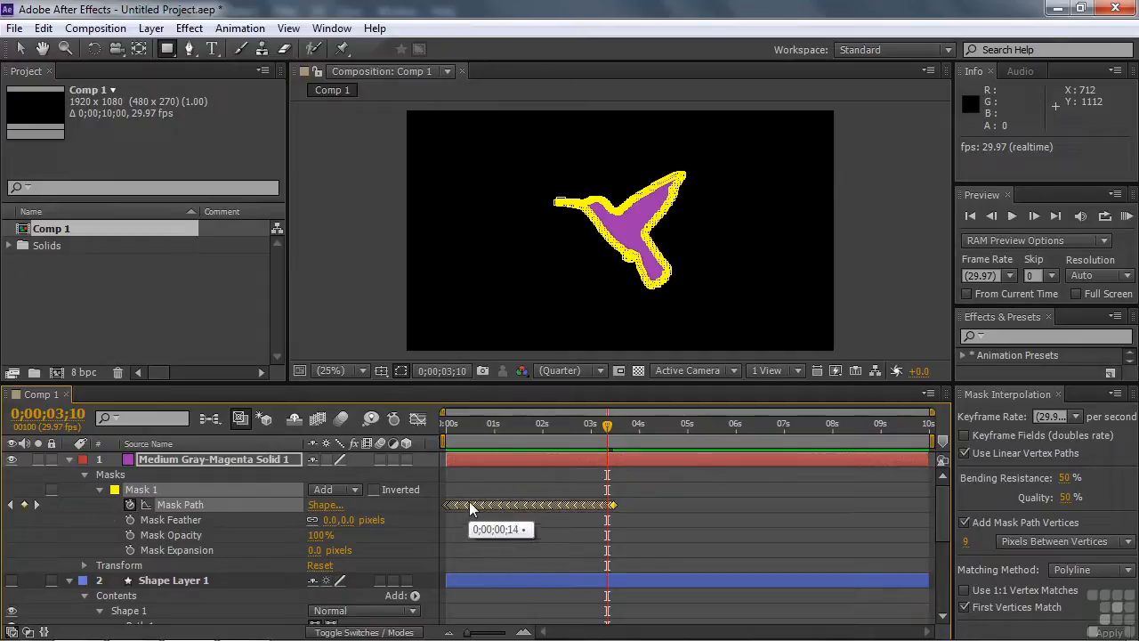
Step: Copy the interpolated Mask Path keyframes, then show Shape Layer 1 instead of the solid with mask and path outlines hidden
key("ctrl+c")
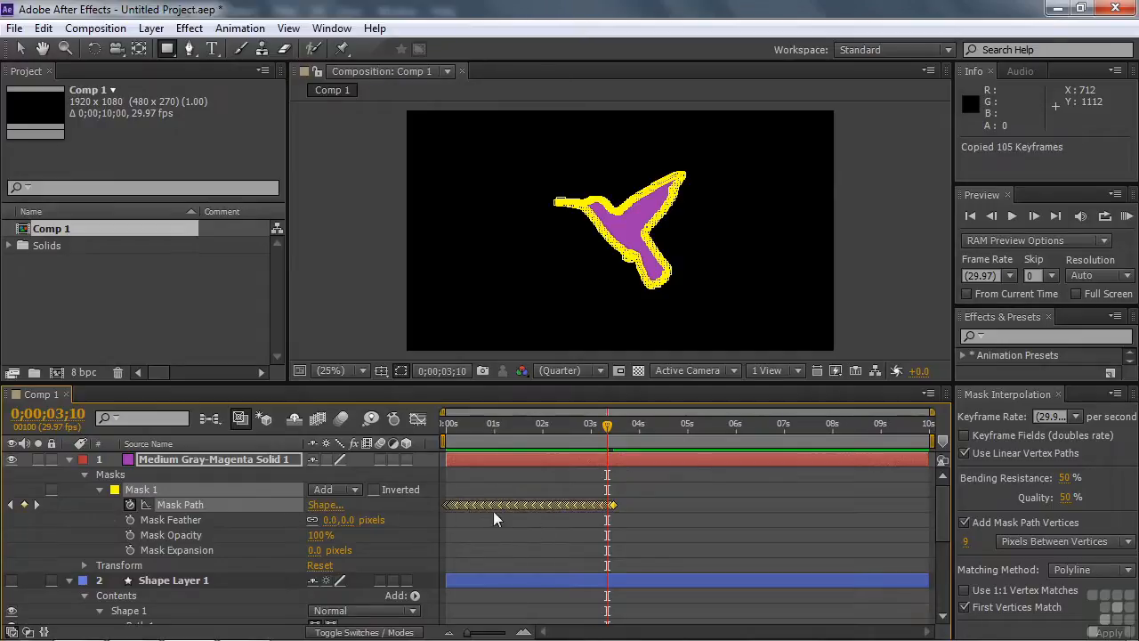
left_click_drag(939, 509, 891, 482)
left_click(13, 459)
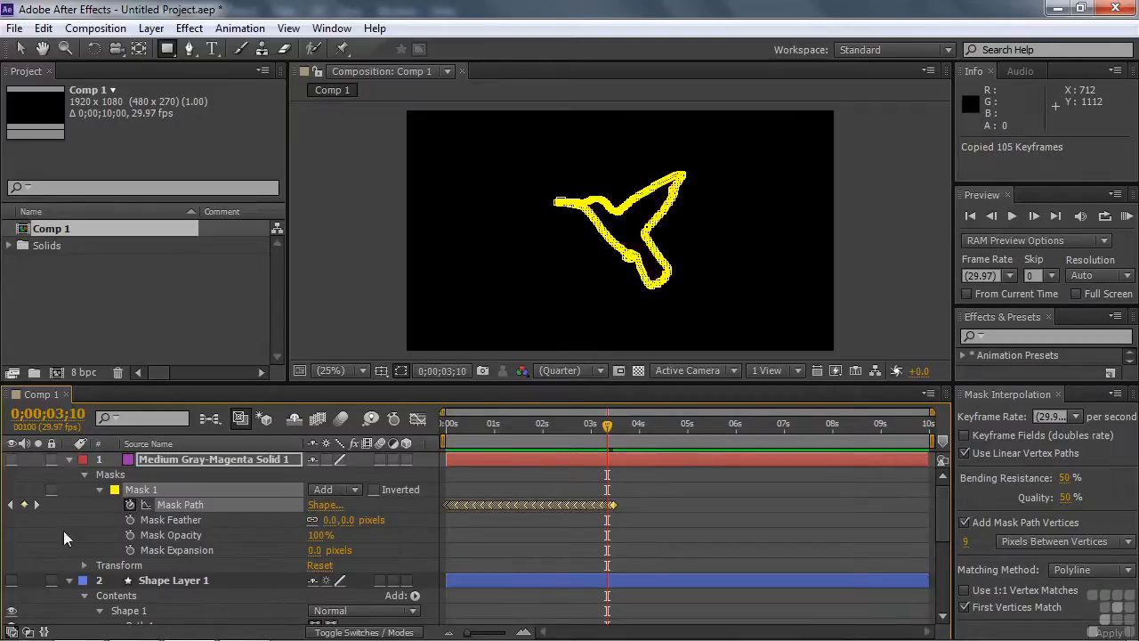
left_click_drag(942, 514, 933, 542)
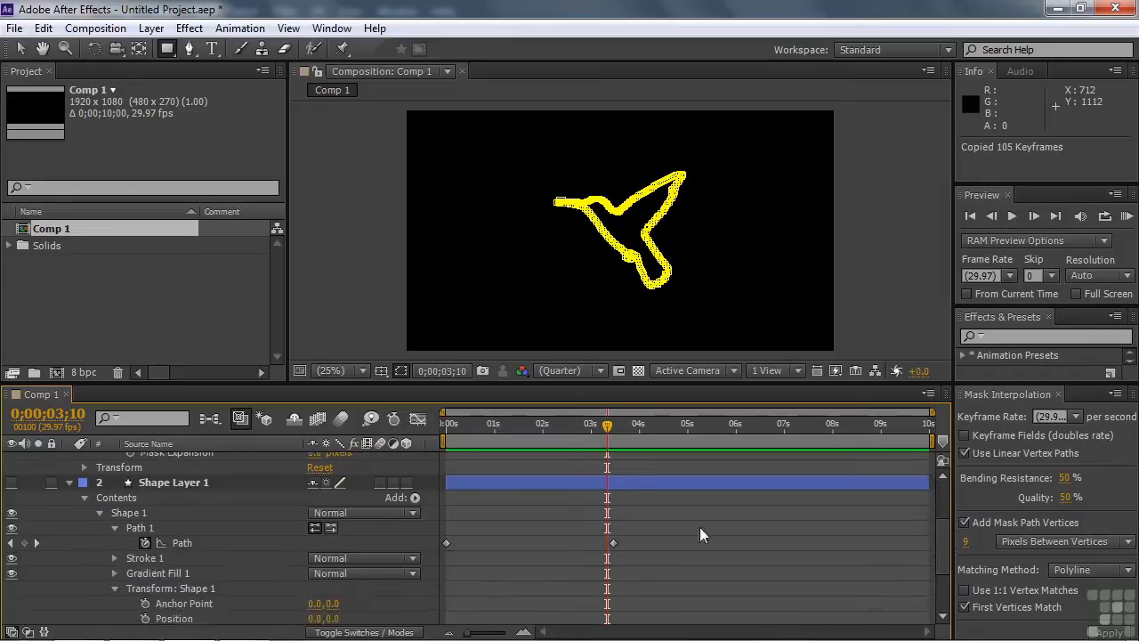
left_click(12, 484)
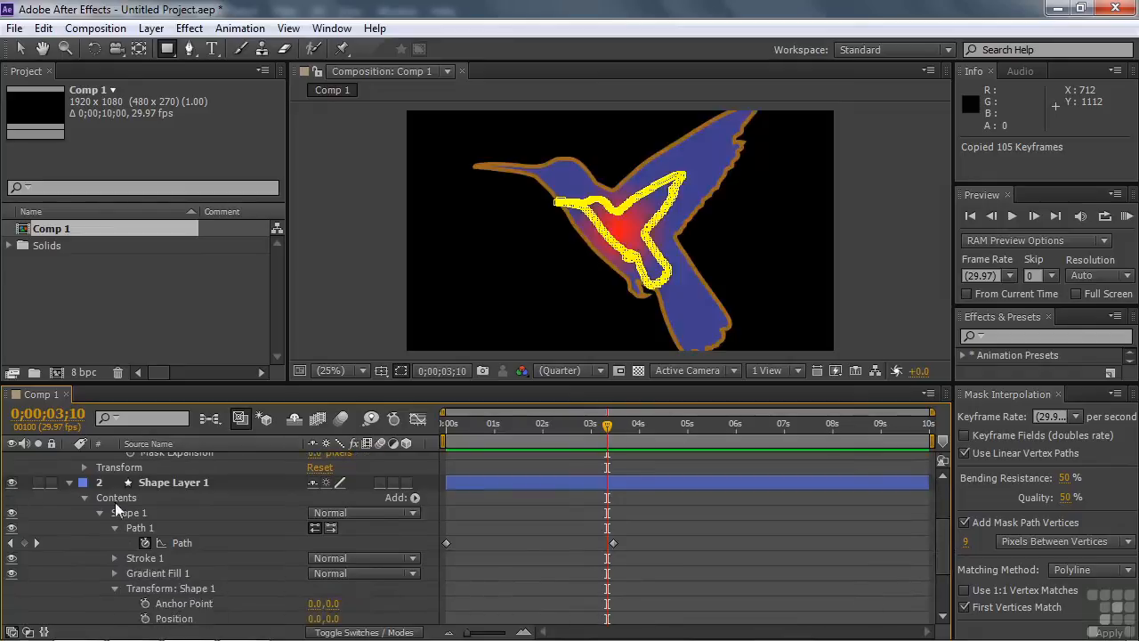
left_click(401, 371)
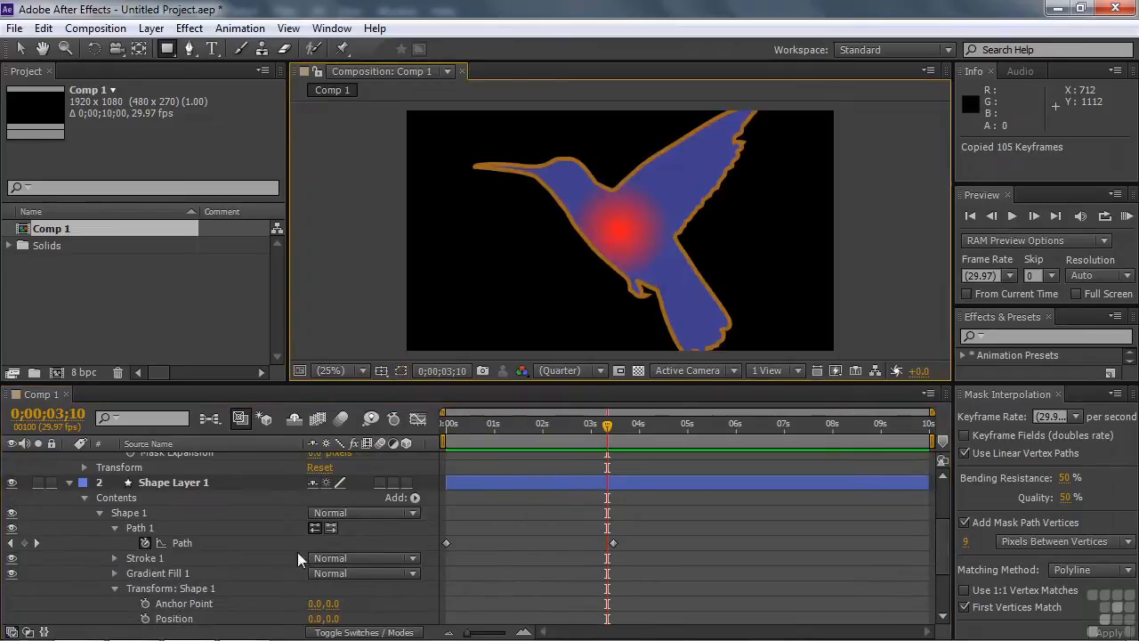
Step: Replace Shape Layer 1's Path keyframes with the copied interpolated ones, starting at 0;00;00;00, and preview the morph
left_click(169, 541)
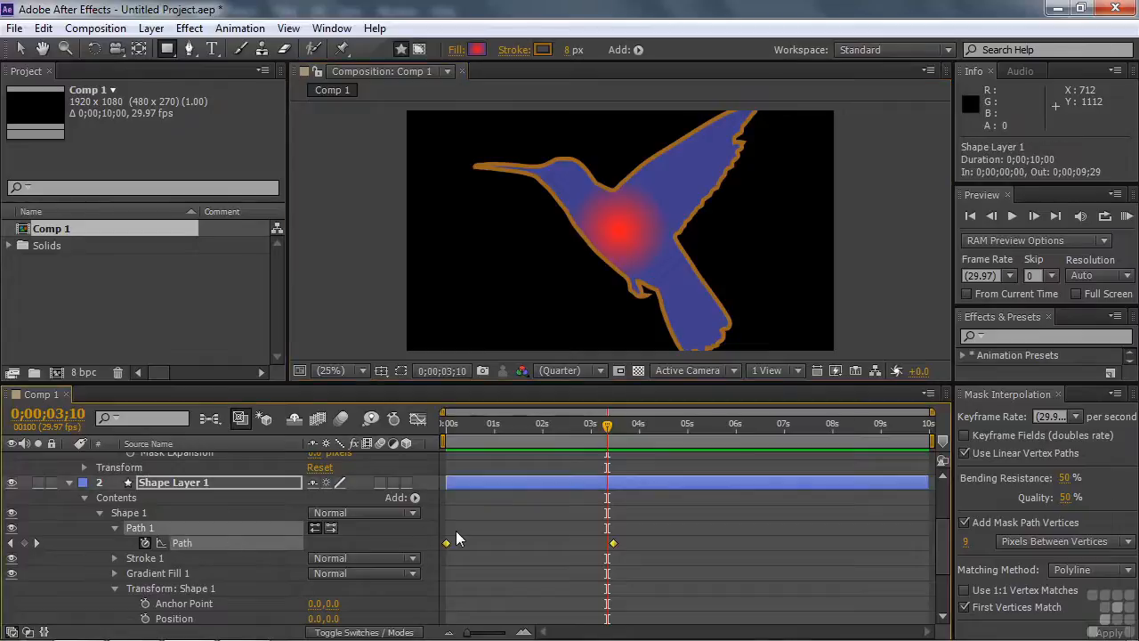
key("Delete")
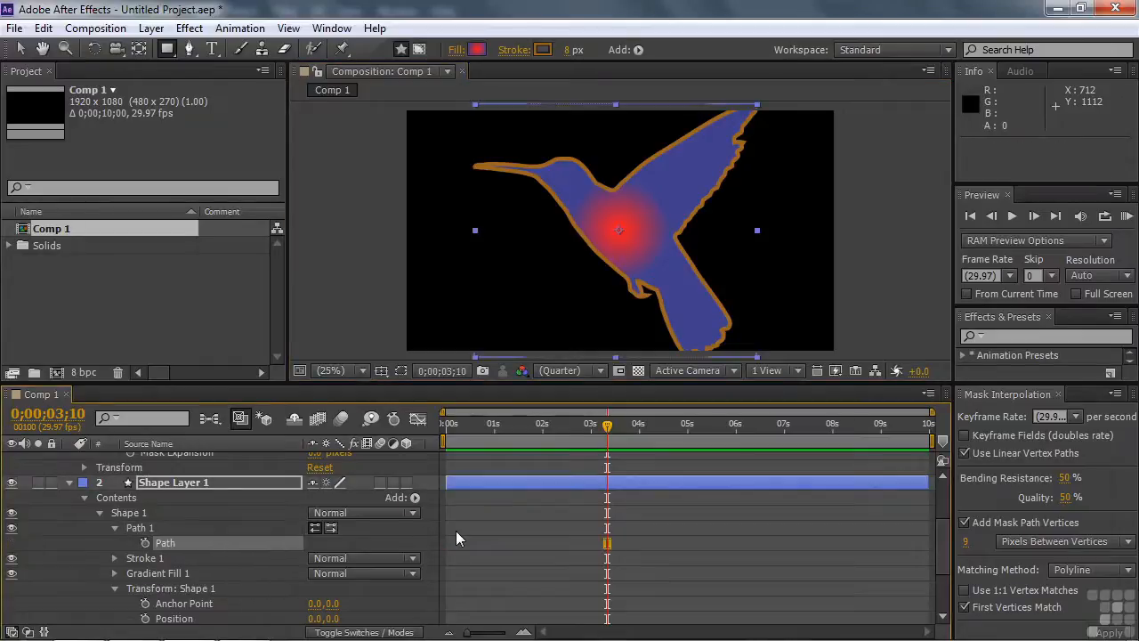
left_click_drag(607, 424, 439, 452)
left_click(239, 544)
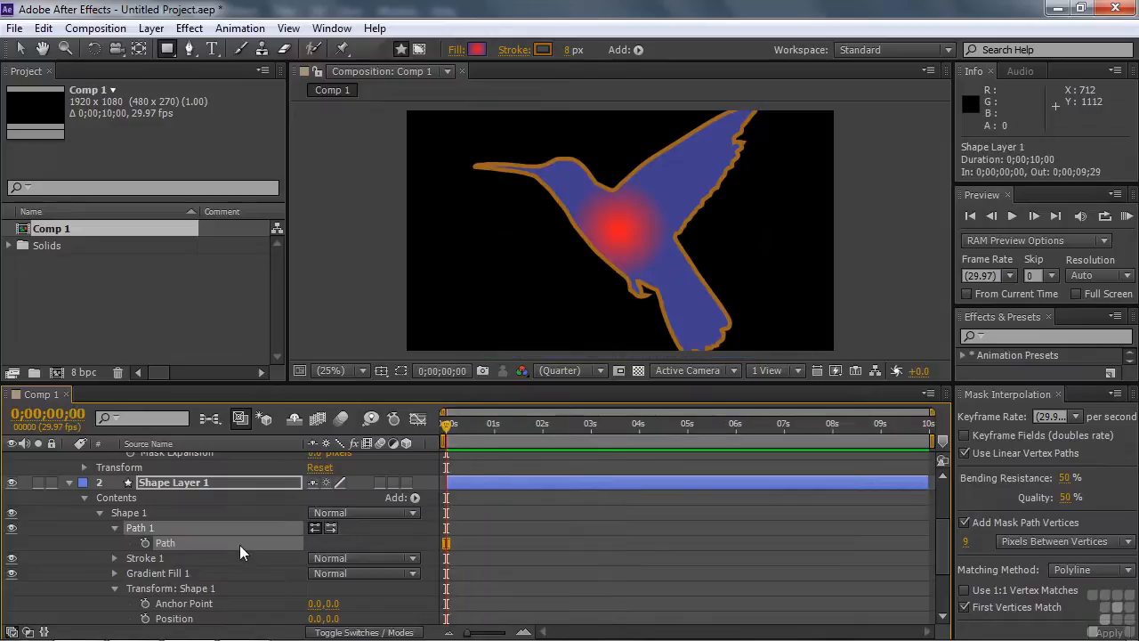
key("ctrl+v")
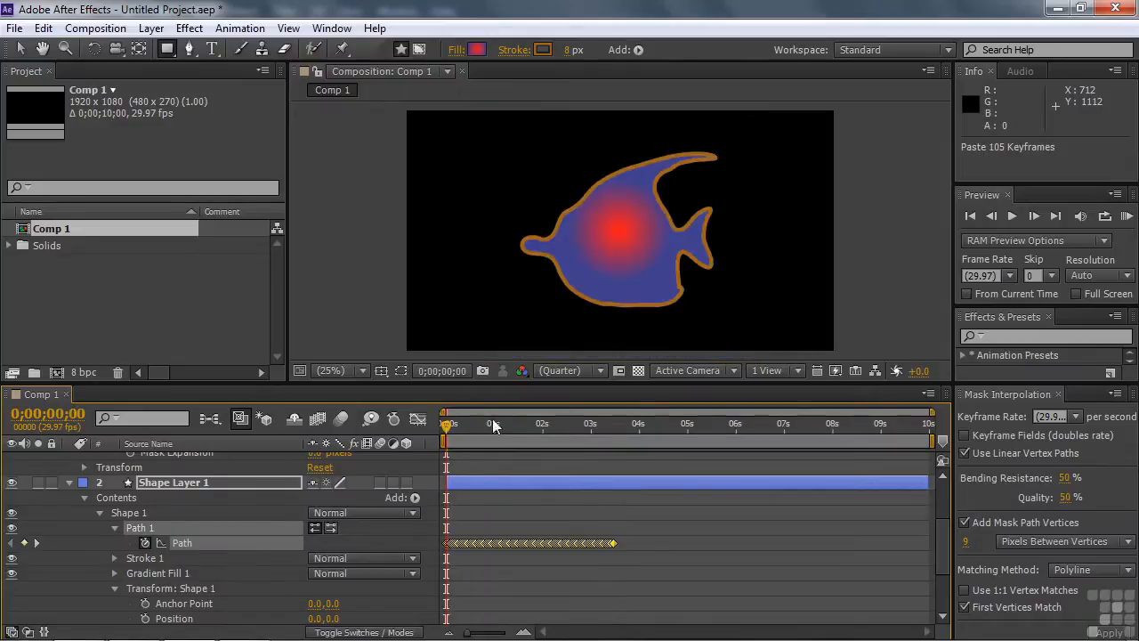
key("space")
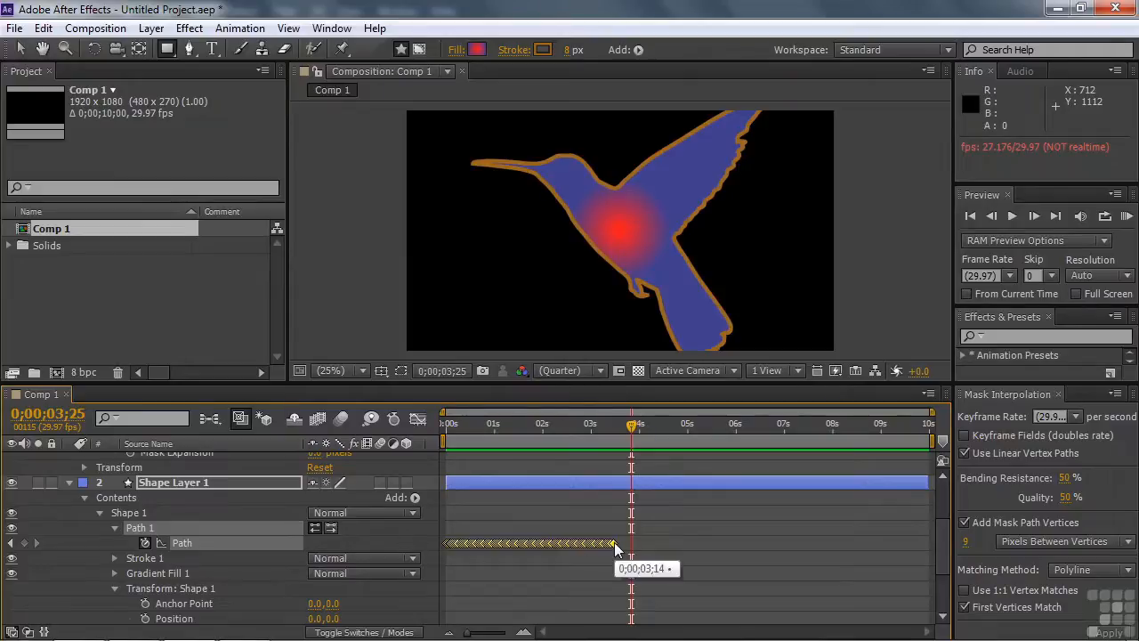
Step: Stretch Shape Layer 1's Path keyframes proportionally to end at about 8 seconds and scrub through the slower morph
left_click_drag(614, 543, 837, 534)
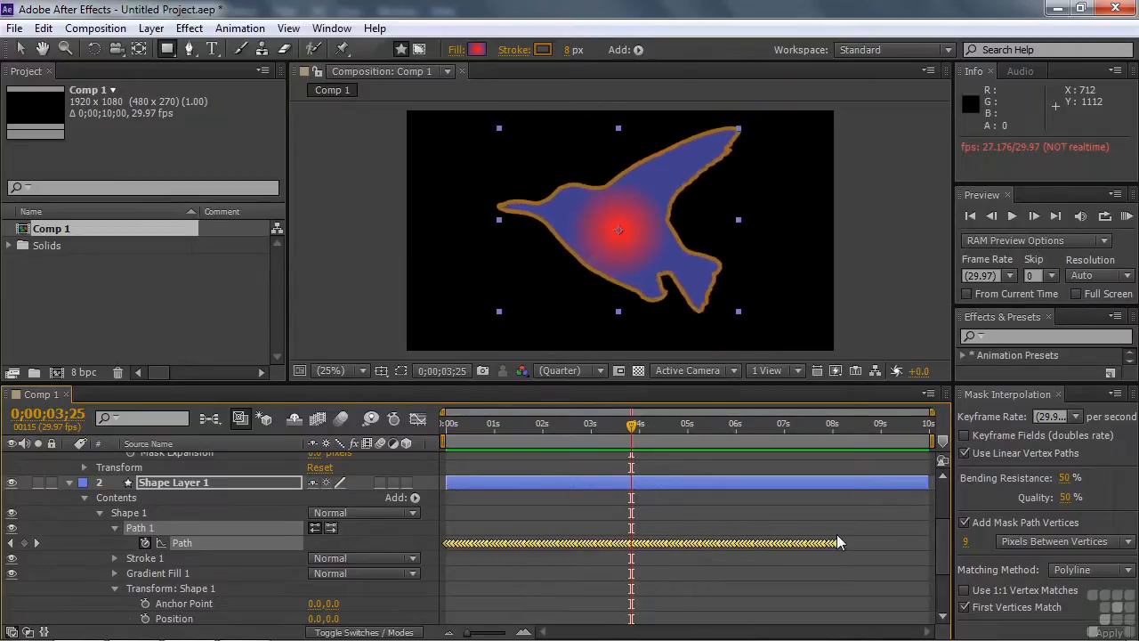
left_click_drag(632, 431, 765, 445)
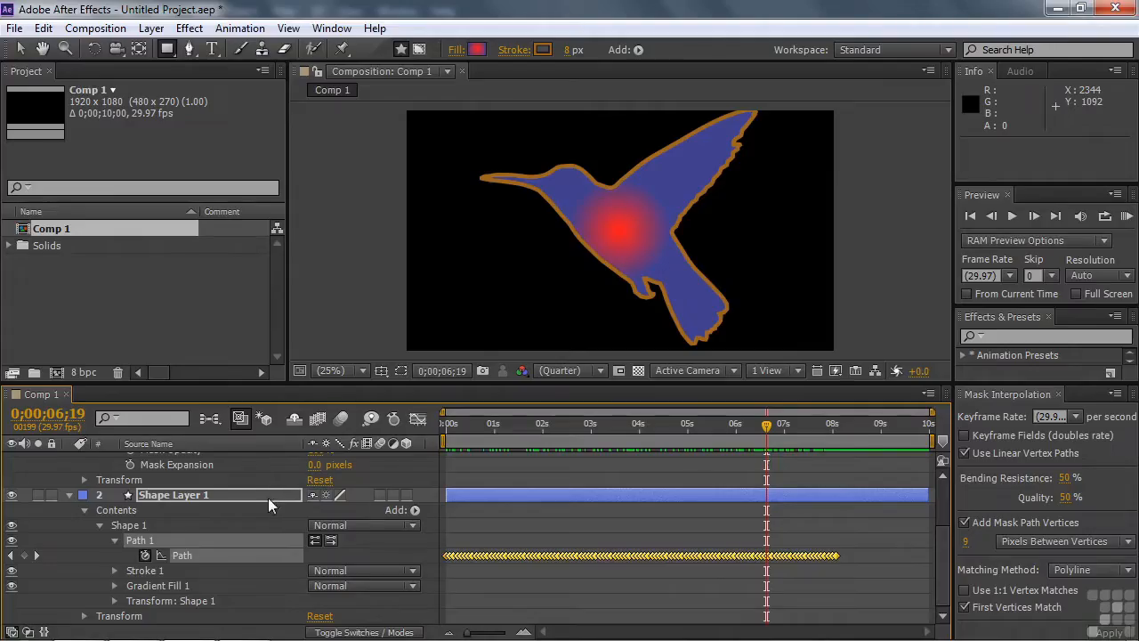
Step: Paste the copied jumping-figure outline into Shape Layer 1's Path at 0;00;08;13 and delete the extra Mask 1 from that layer
left_click_drag(766, 425, 854, 425)
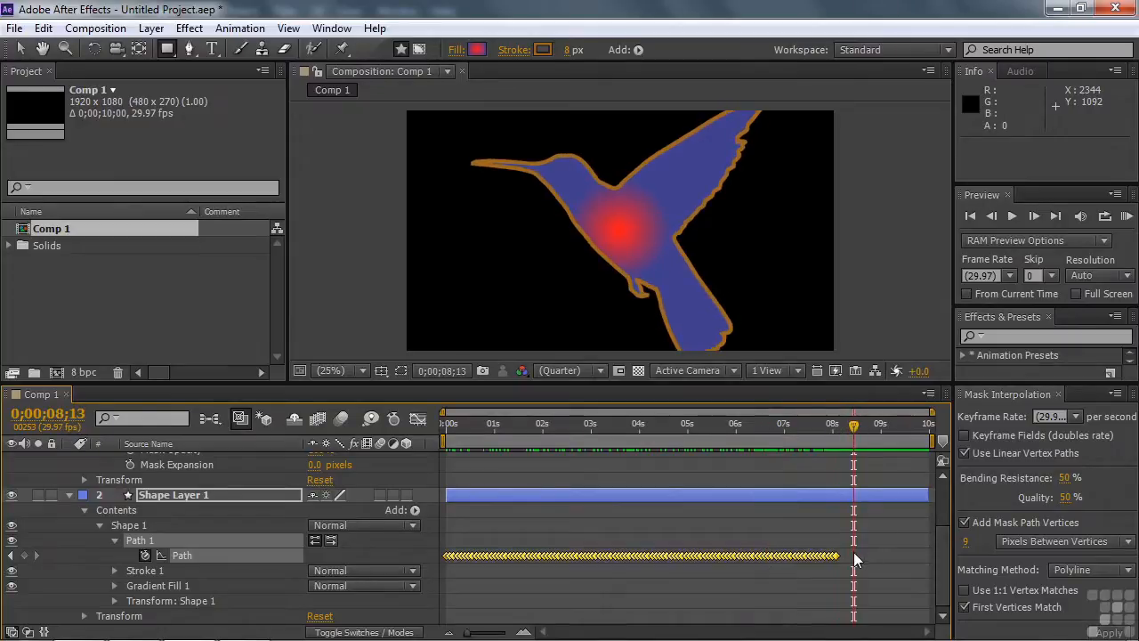
key("ctrl+v")
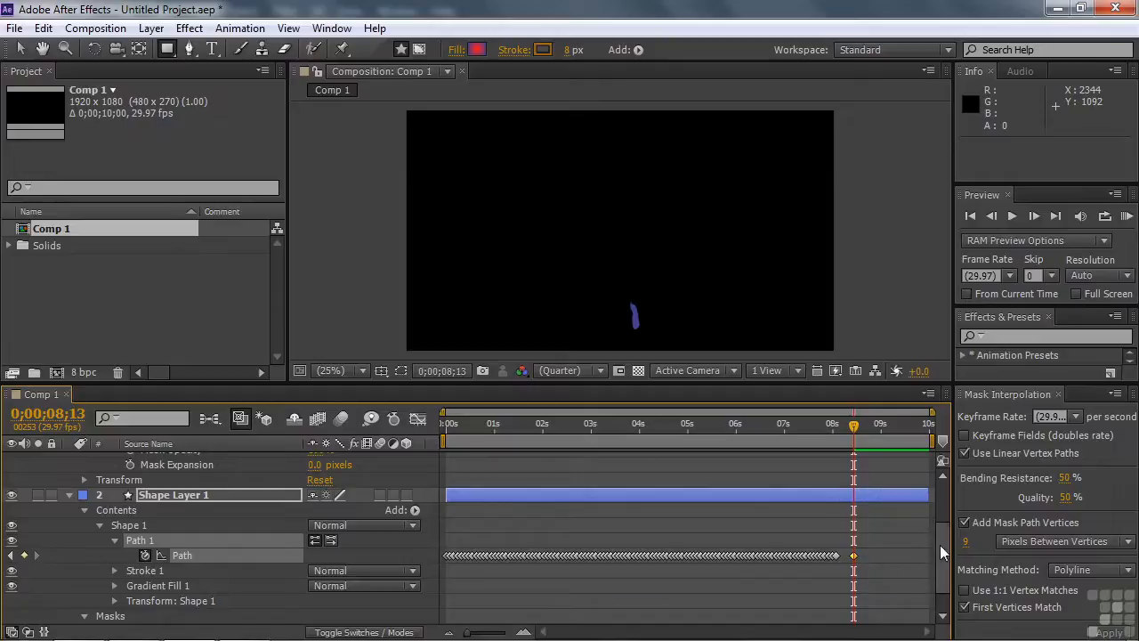
scroll(939, 545, "down", 2)
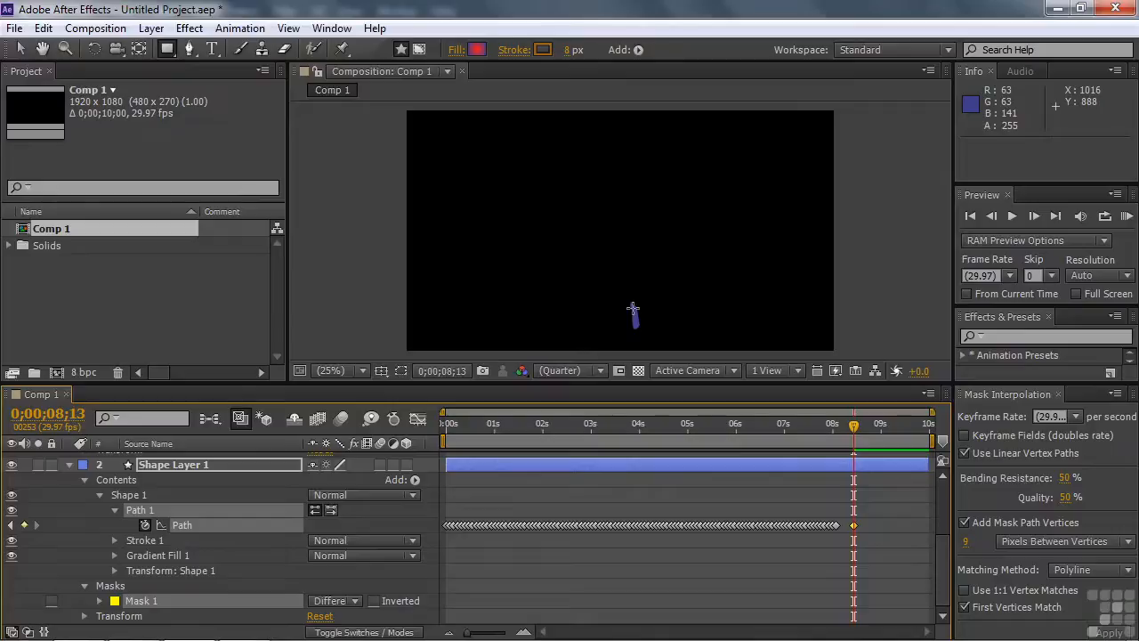
left_click(179, 602)
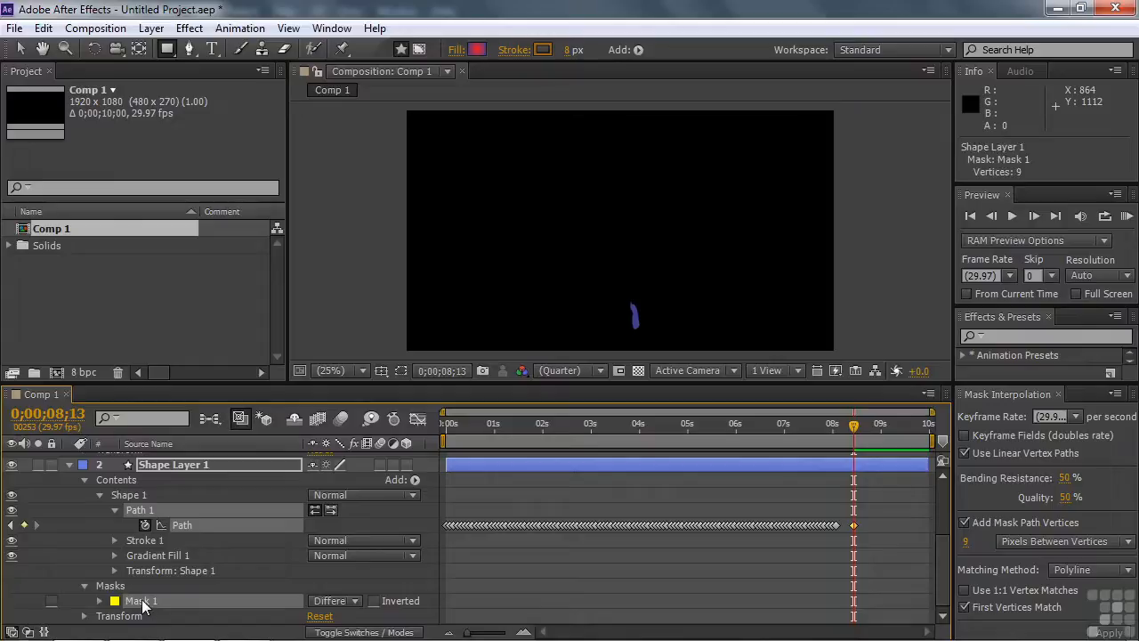
key("Delete")
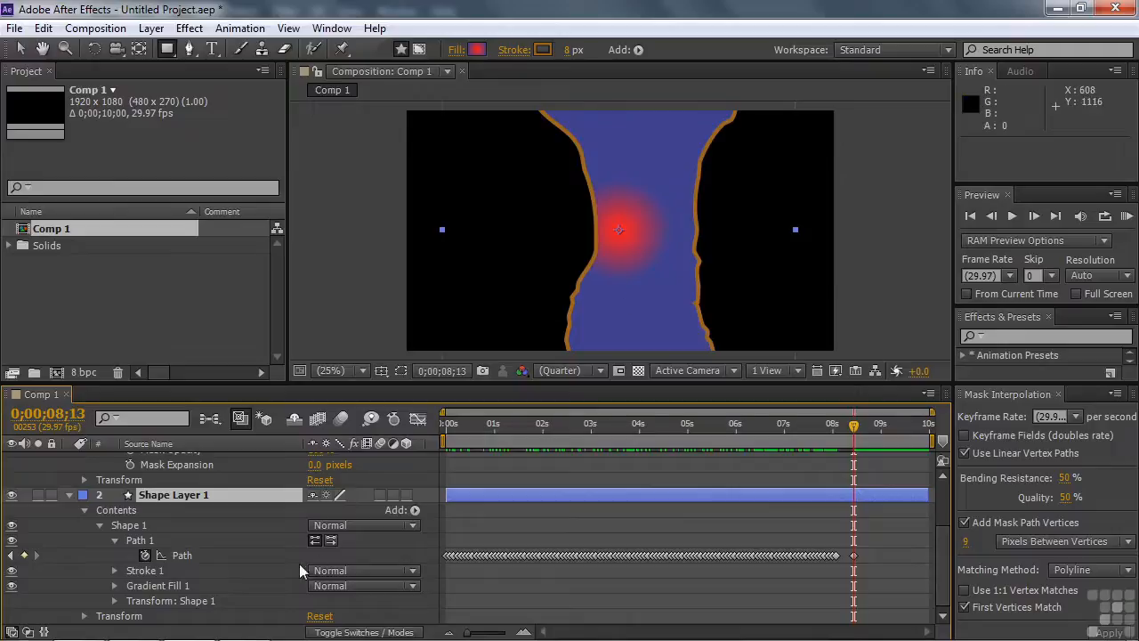
Step: Set the Scale in Shape 1's transform to 75% at 0;00;08;13
left_click(115, 602)
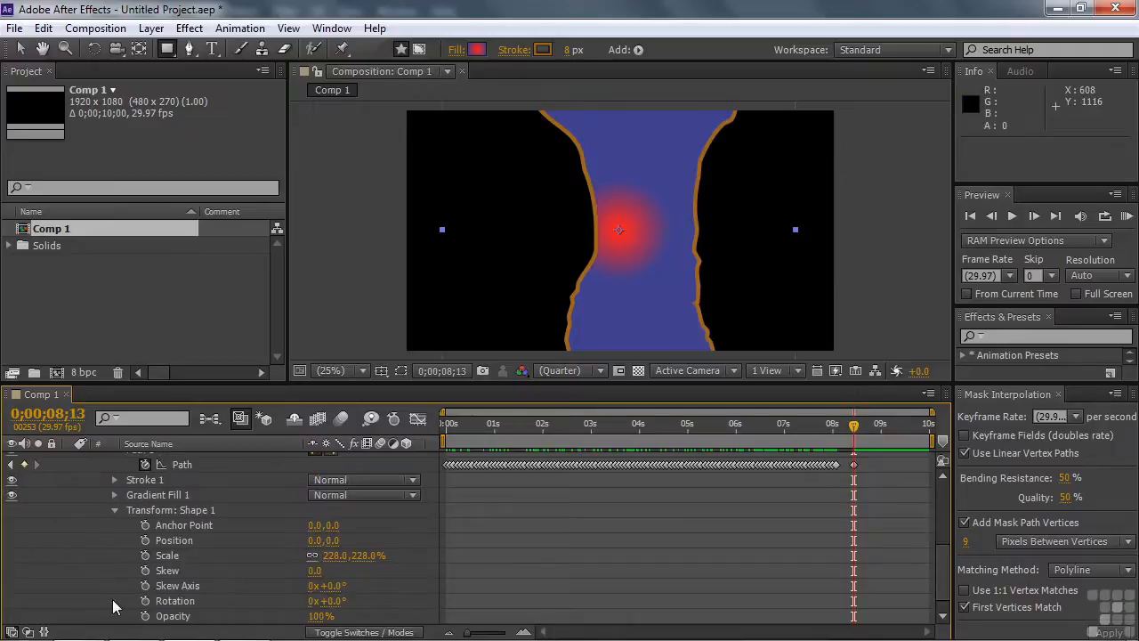
left_click_drag(356, 556, 225, 557)
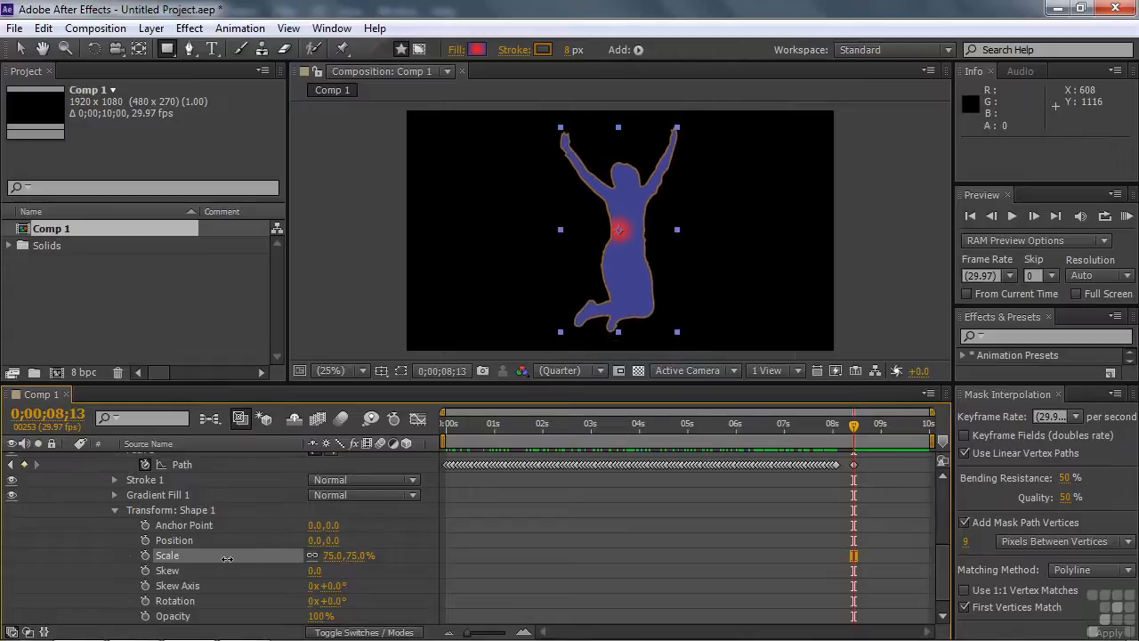